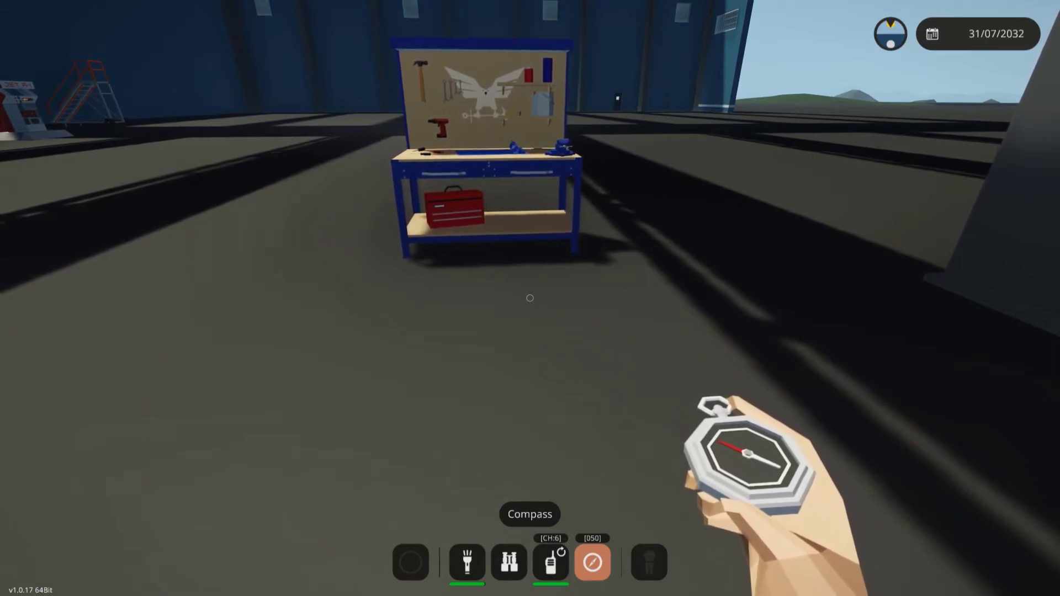
- Walk up to the hangar workbench and open its vehicle editor
key("w")
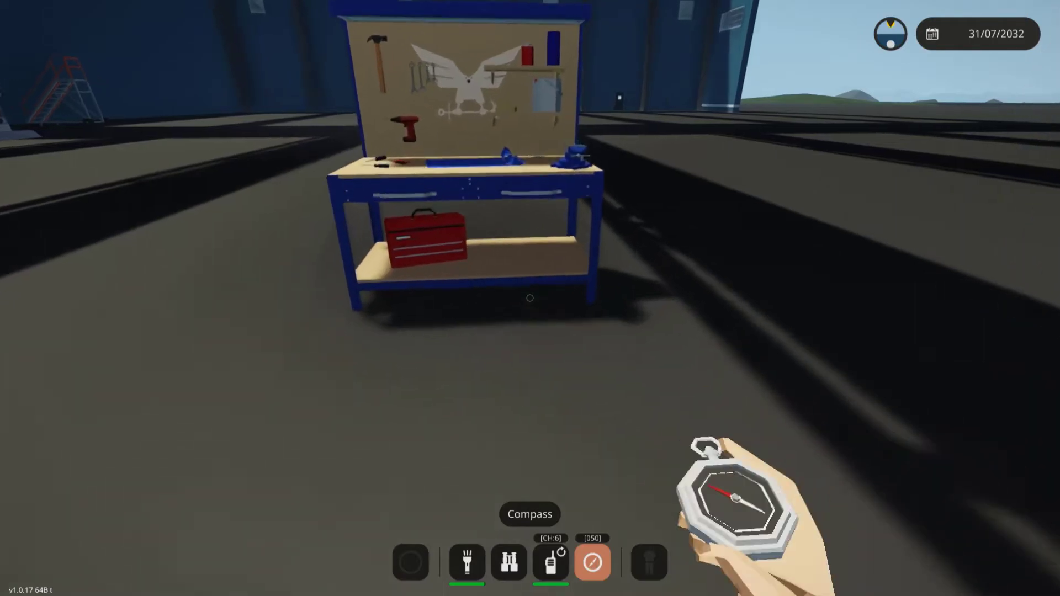
key("e")
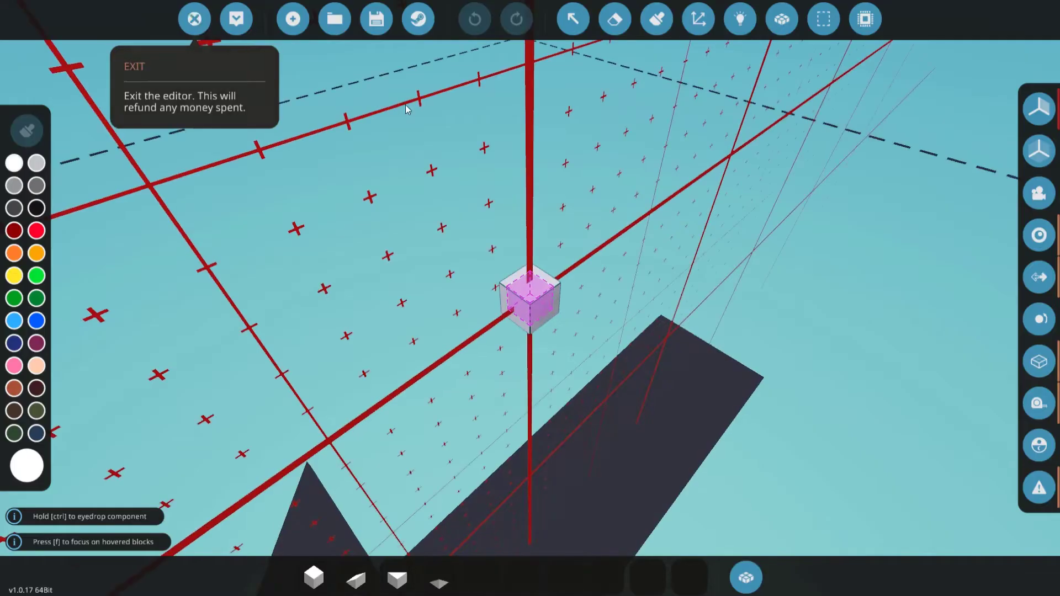
- Build a flat rectangular platform of white basic blocks extending out from the starting block
scroll(576, 199, "down", 3)
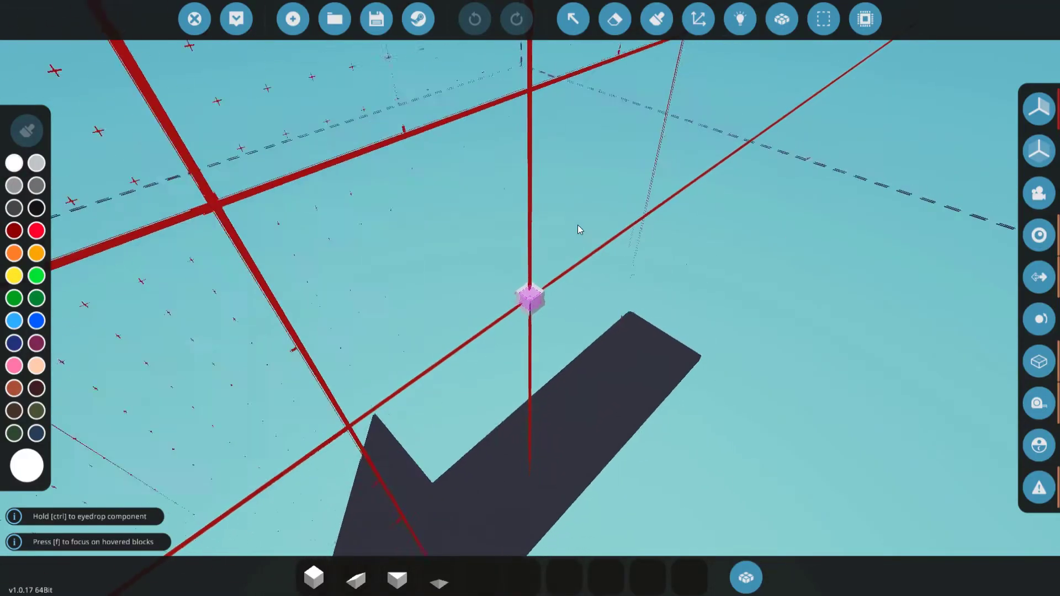
mouse_move(578, 230)
left_mouse_down()
mouse_move(486, 298)
mouse_move(586, 236)
left_mouse_up()
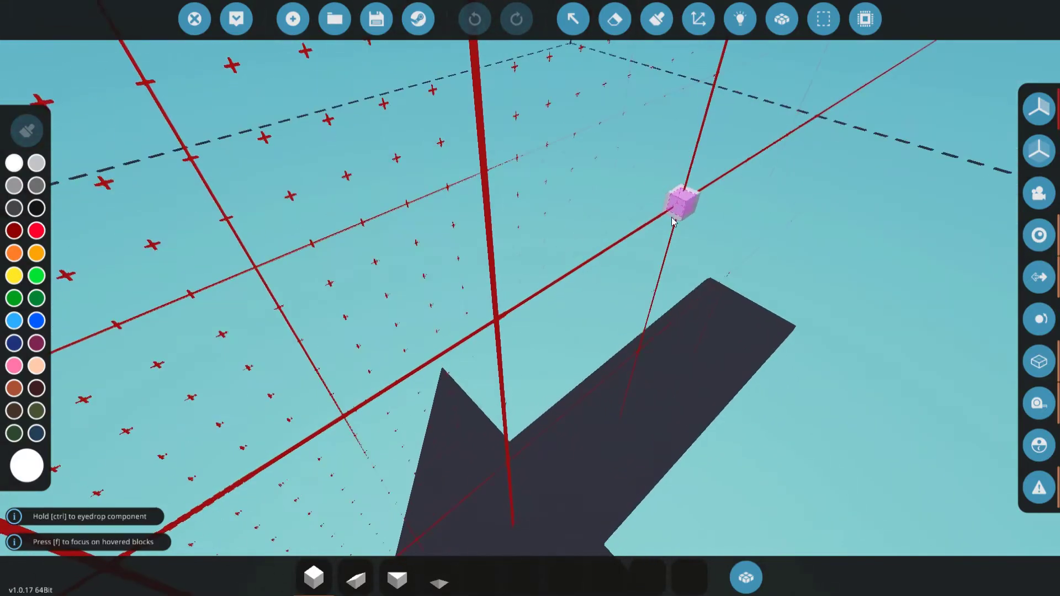
left_click(676, 214)
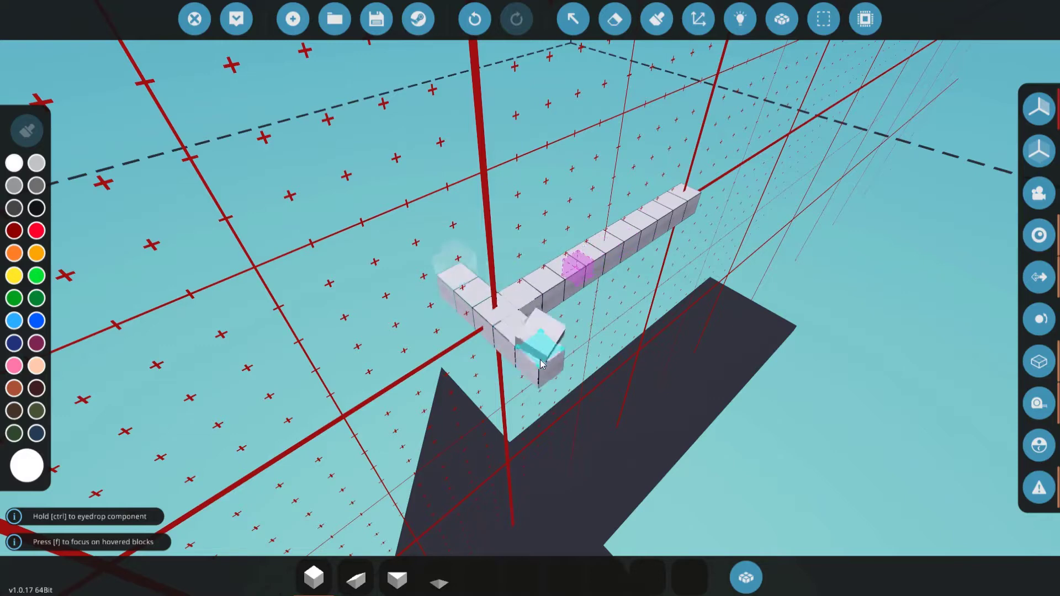
left_click_drag(728, 307, 663, 281)
left_click_drag(632, 239, 412, 337)
- Find the Velocity Pivot in the component inventory and mount it on top of one end of the platform
key("q")
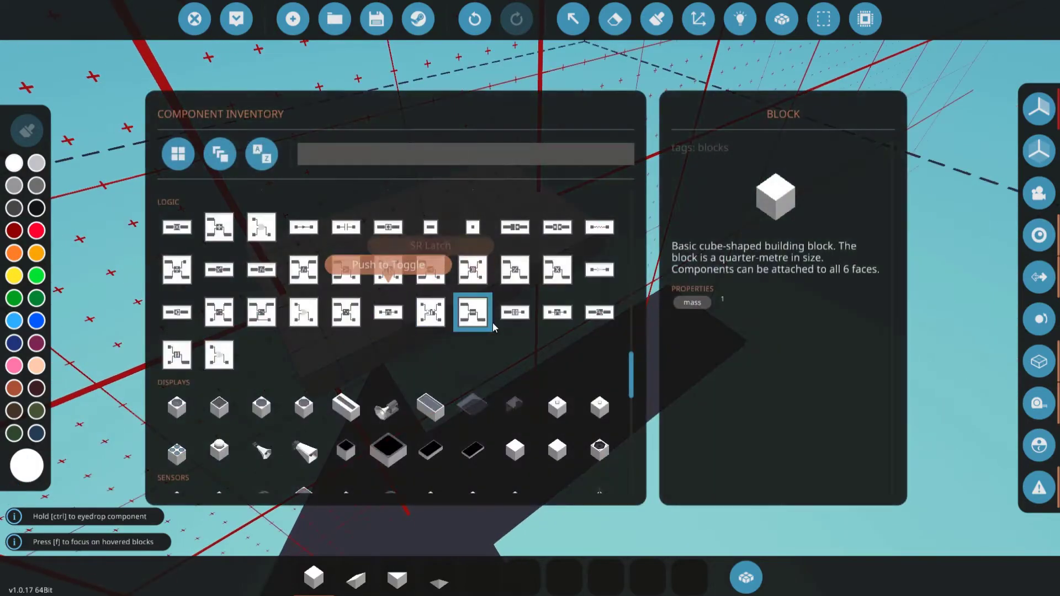
scroll(493, 327, "up", 10)
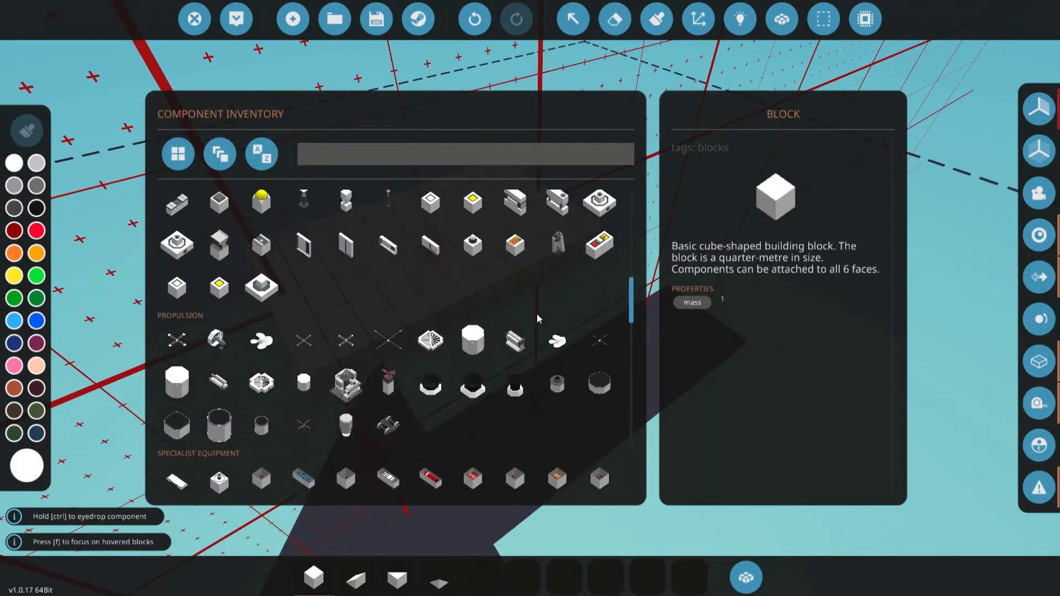
scroll(537, 314, "up", 3)
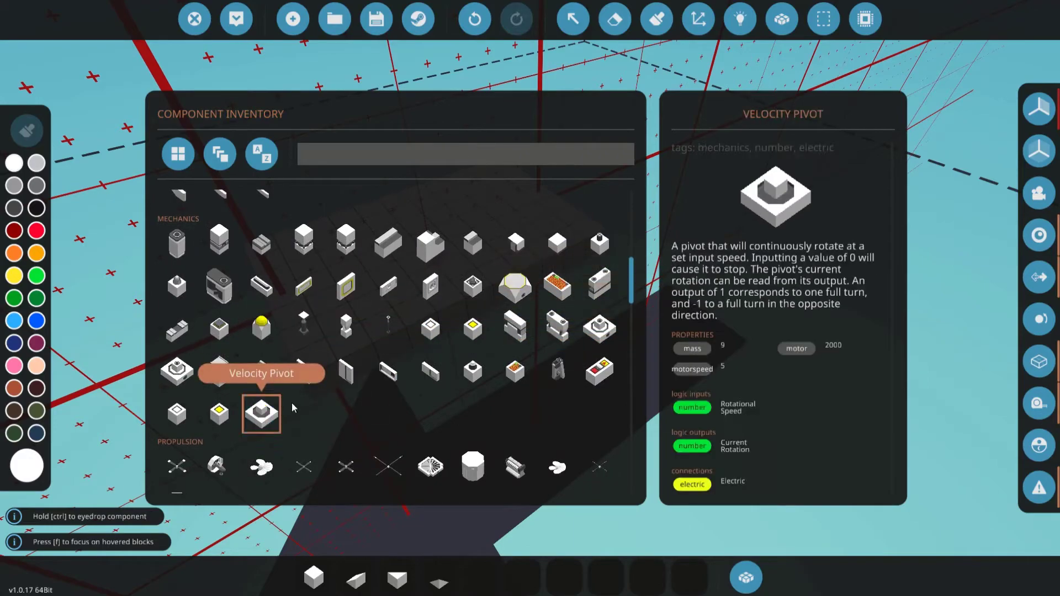
left_click(261, 413)
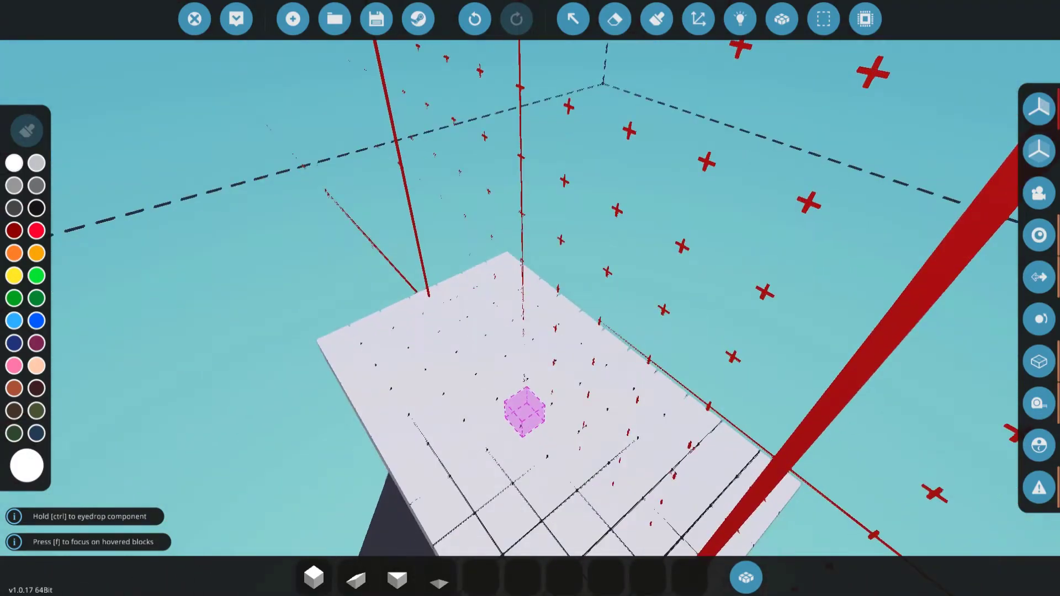
key("a")
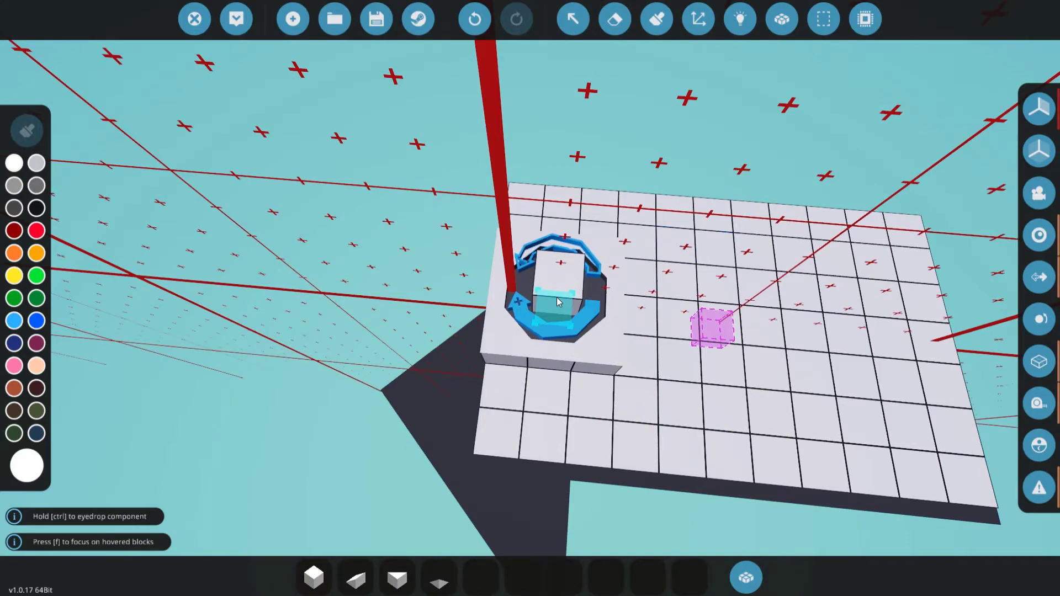
left_click(557, 302)
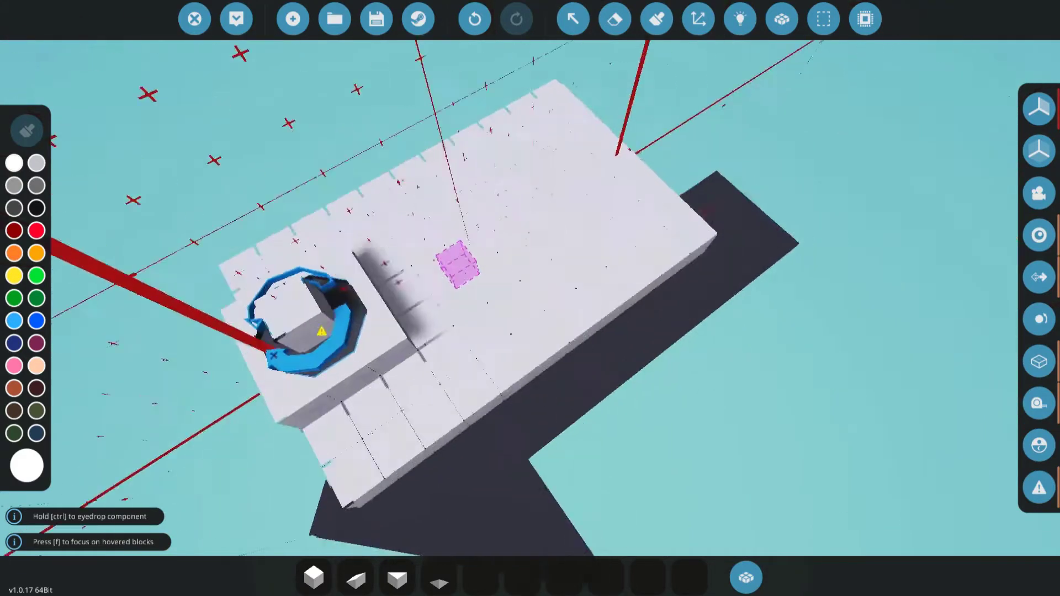
- Place a medium battery on the platform directly beside the velocity pivot
key("w")
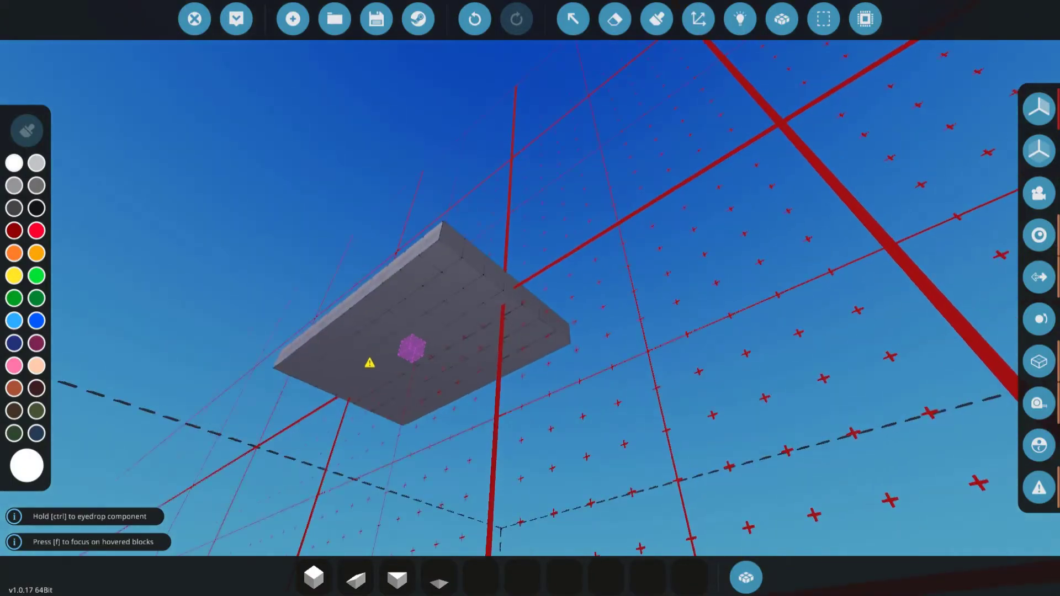
key("space")
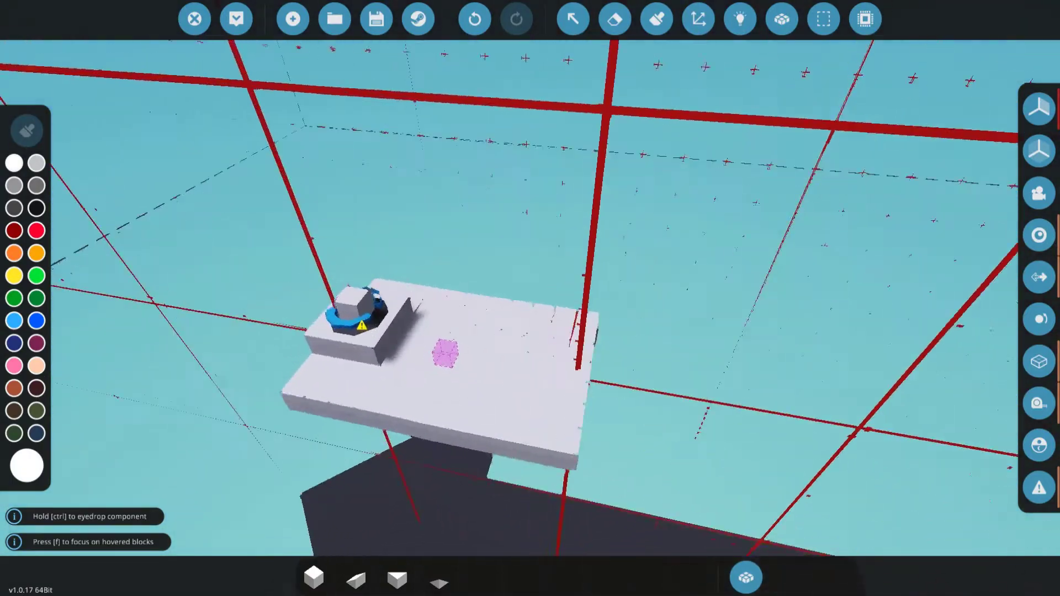
key("w")
key("q")
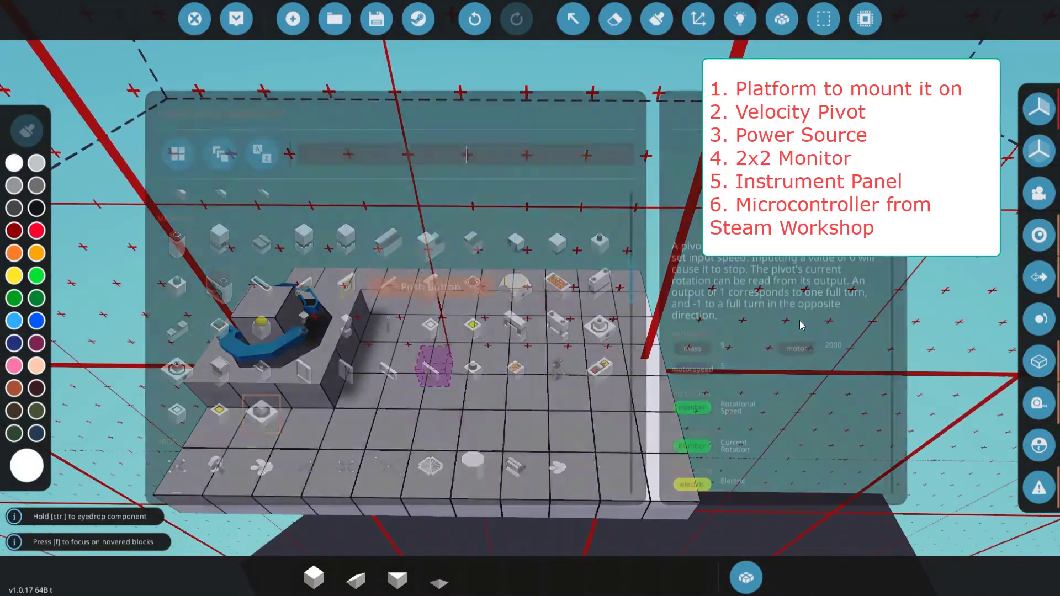
scroll(401, 355, "down", 10)
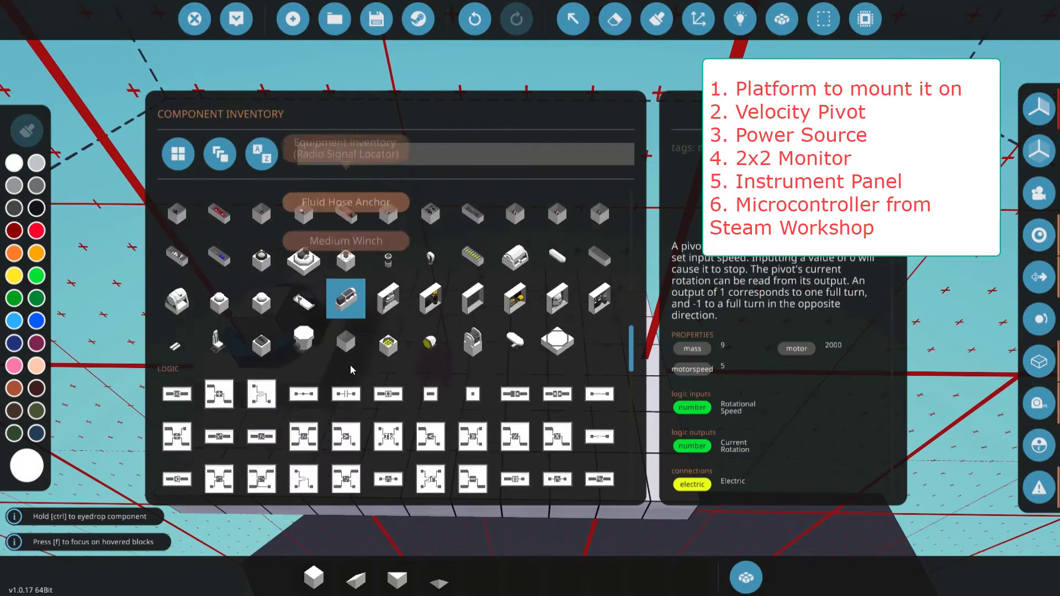
scroll(357, 370, "down", 3)
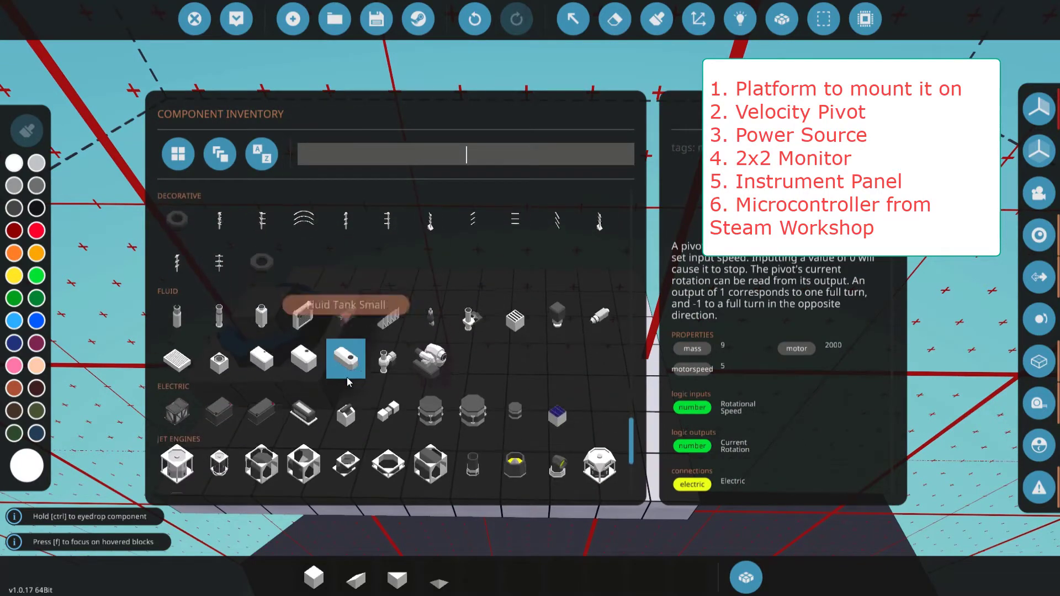
left_click(233, 412)
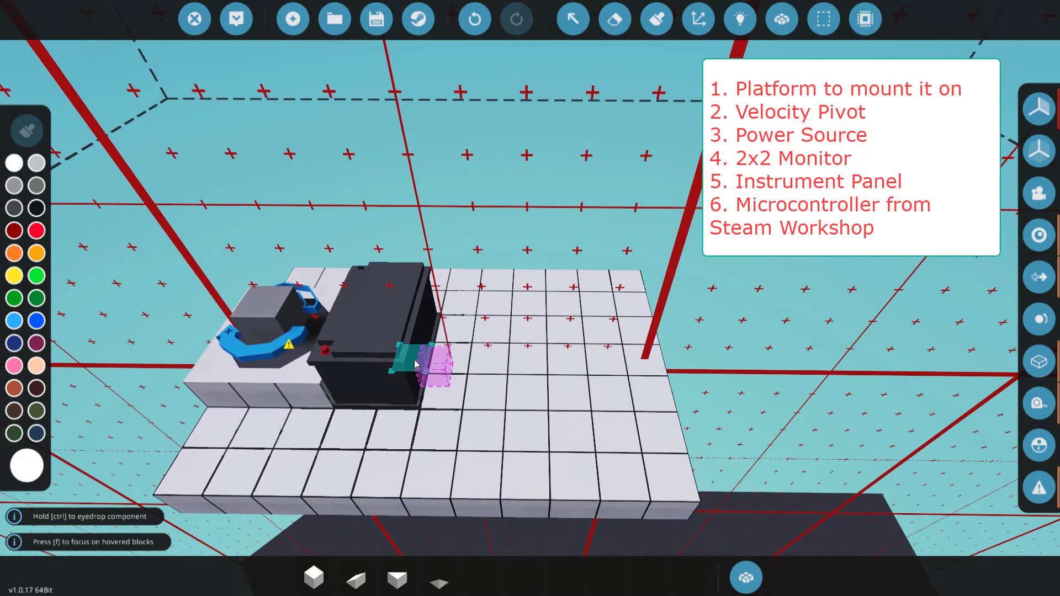
left_click(398, 381)
- Stack basic blocks into an upright wall three blocks wide at the platform end opposite the velocity pivot
key("q")
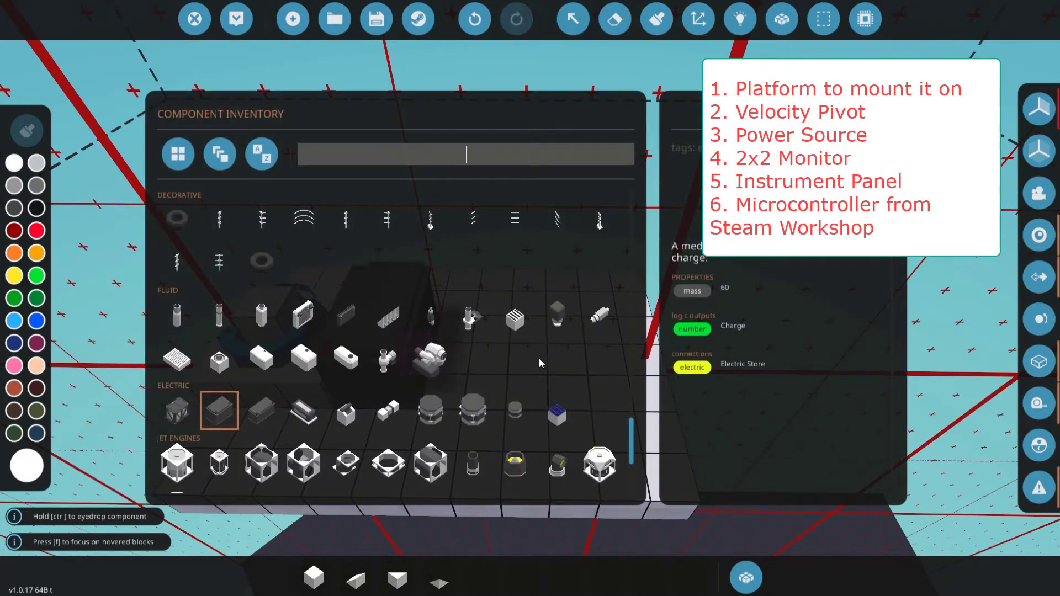
key("Tab")
left_click_drag(655, 381, 655, 300)
left_click(522, 290)
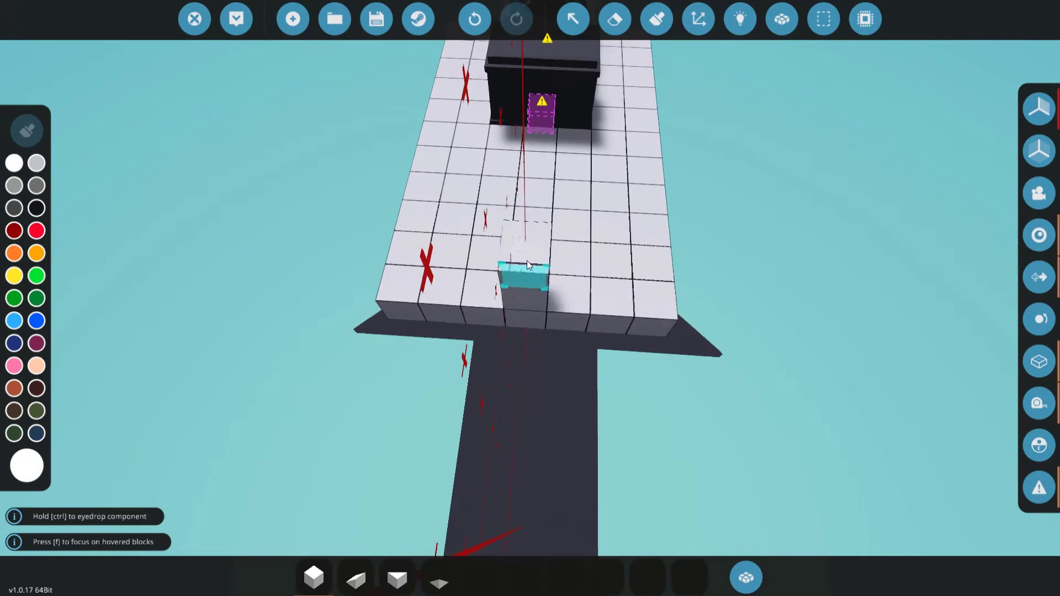
left_click(527, 261)
left_click(532, 217)
key("a")
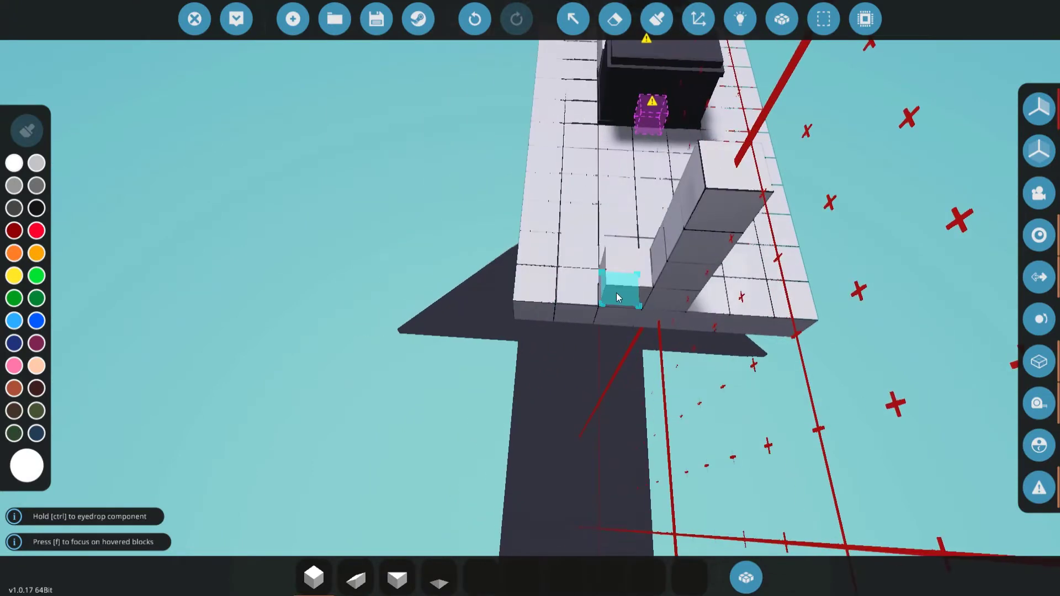
left_click_drag(616, 293, 778, 201)
left_click(693, 175)
left_click(701, 177)
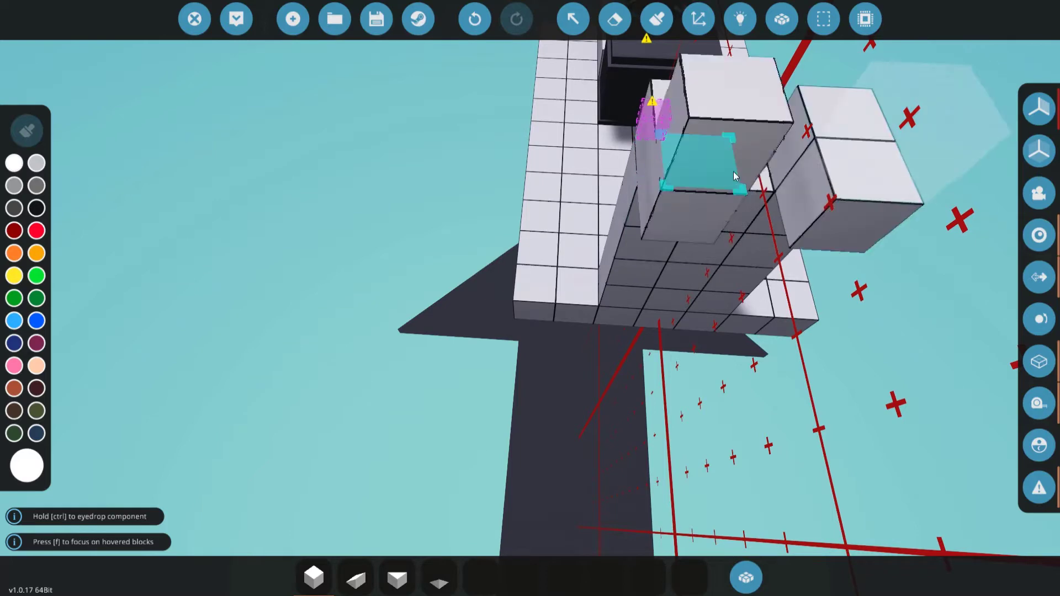
left_click(740, 172)
- Erase the stray blocks sticking out of the wall and fill the gap at its top with a basic block
left_click(616, 21)
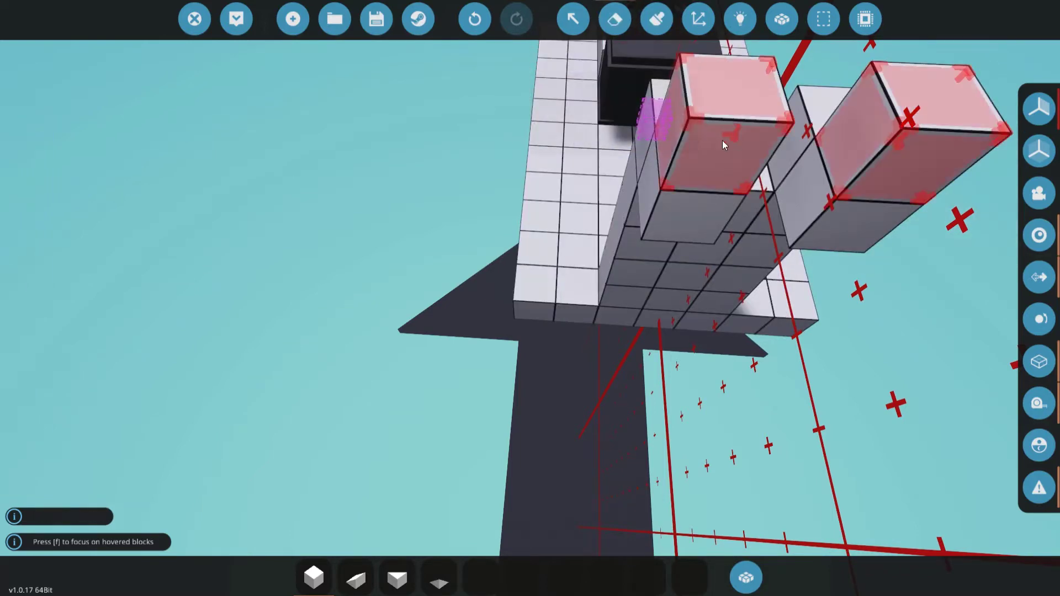
left_click(723, 145)
left_click(709, 181)
key("1")
left_click(747, 158)
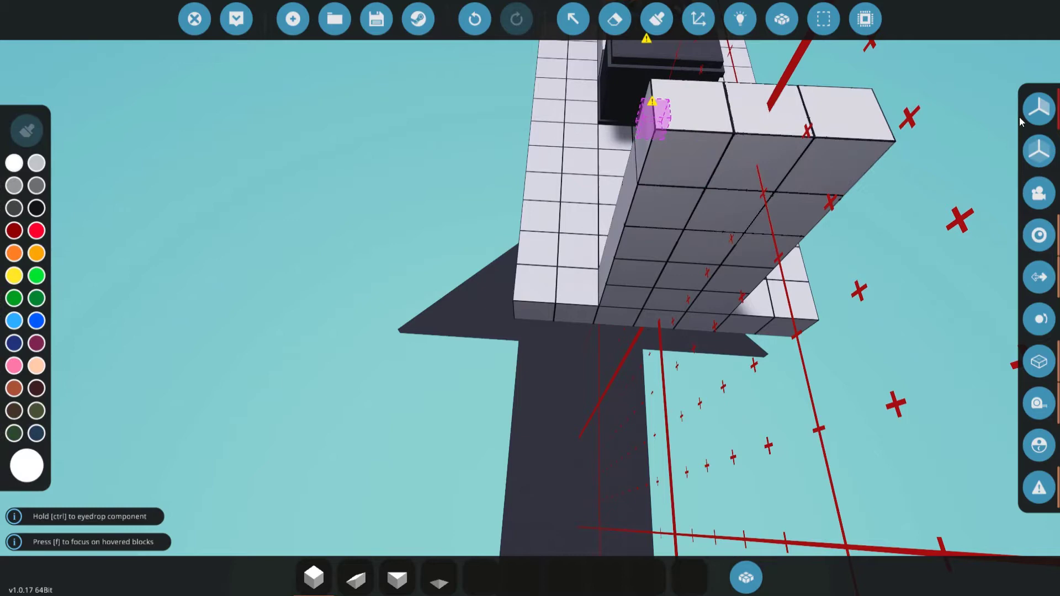
- Turn off mirrored building and erase the wall's upper blocks, leaving one outer column a block taller than the others
left_click(1038, 113)
left_click(822, 110)
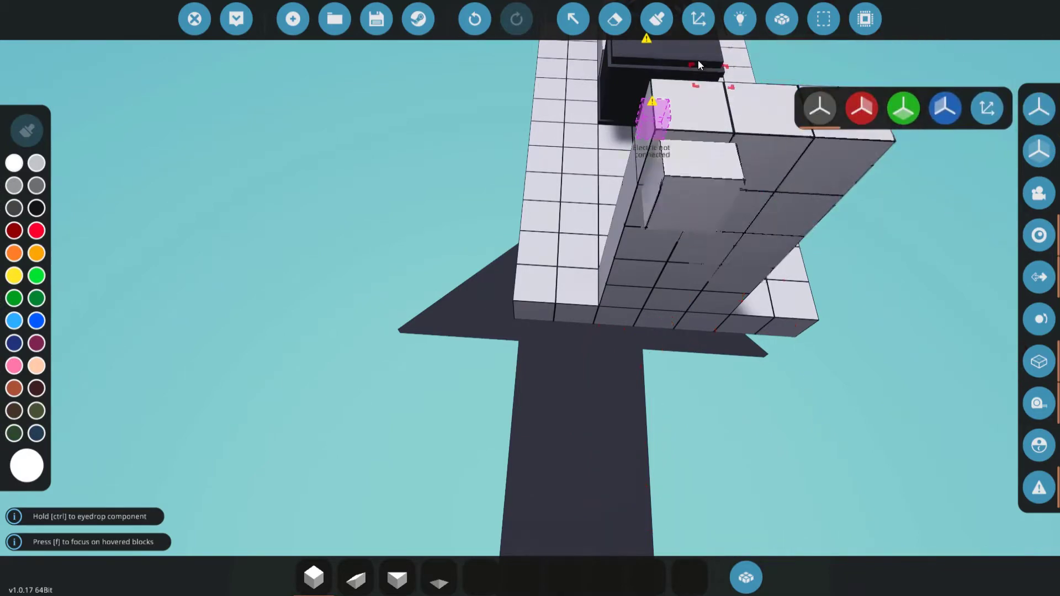
left_click(627, 22)
left_click(689, 184)
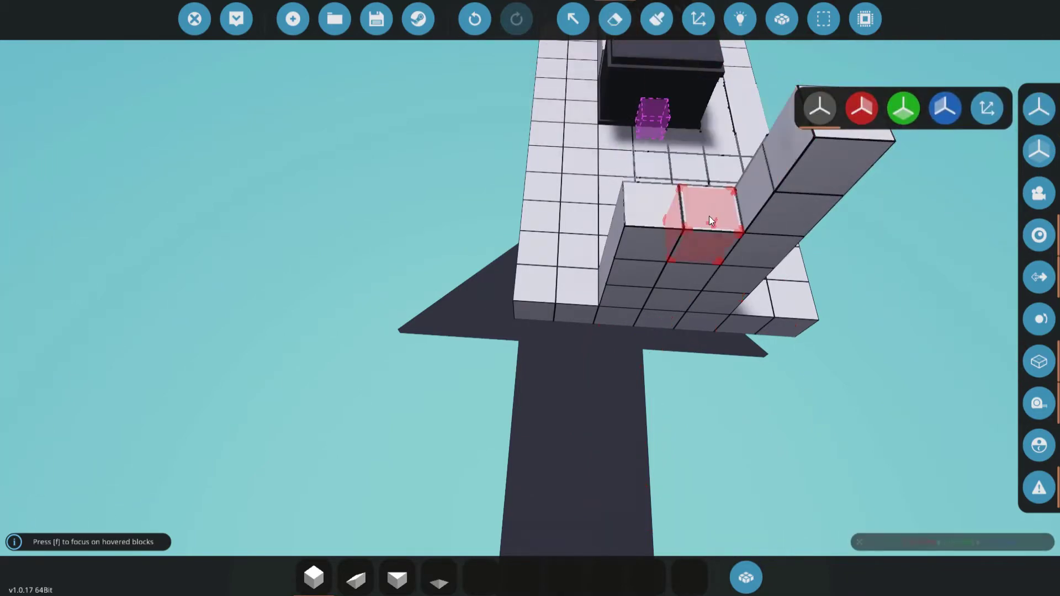
left_click(787, 178)
- Find the instrument panel in the component inventory and place it on top of the wall's tallest column, dials facing outward
key("d")
key("Tab")
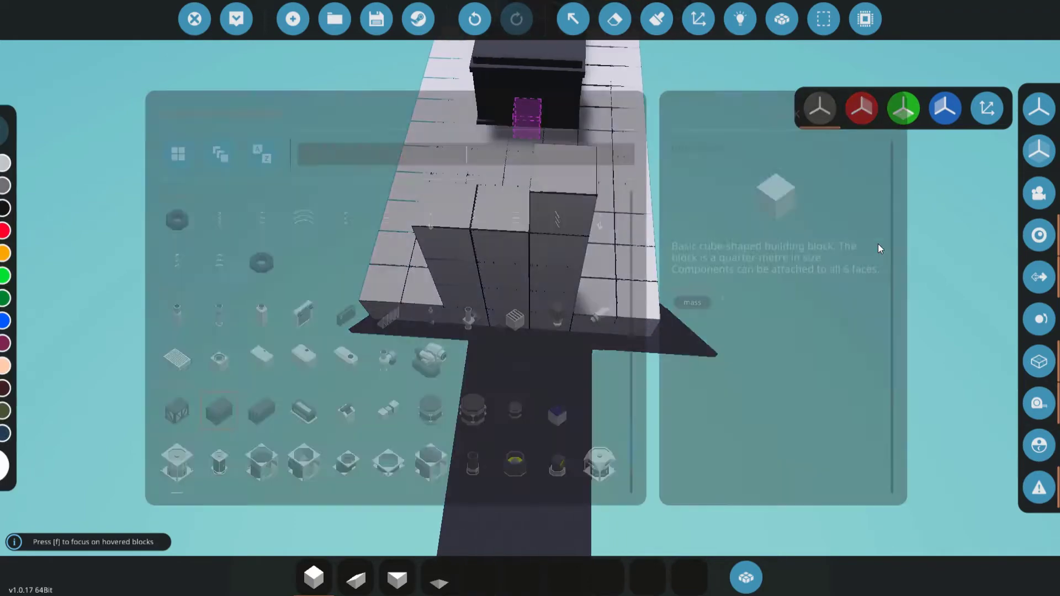
scroll(472, 320, "down", 5)
scroll(471, 319, "up", 7)
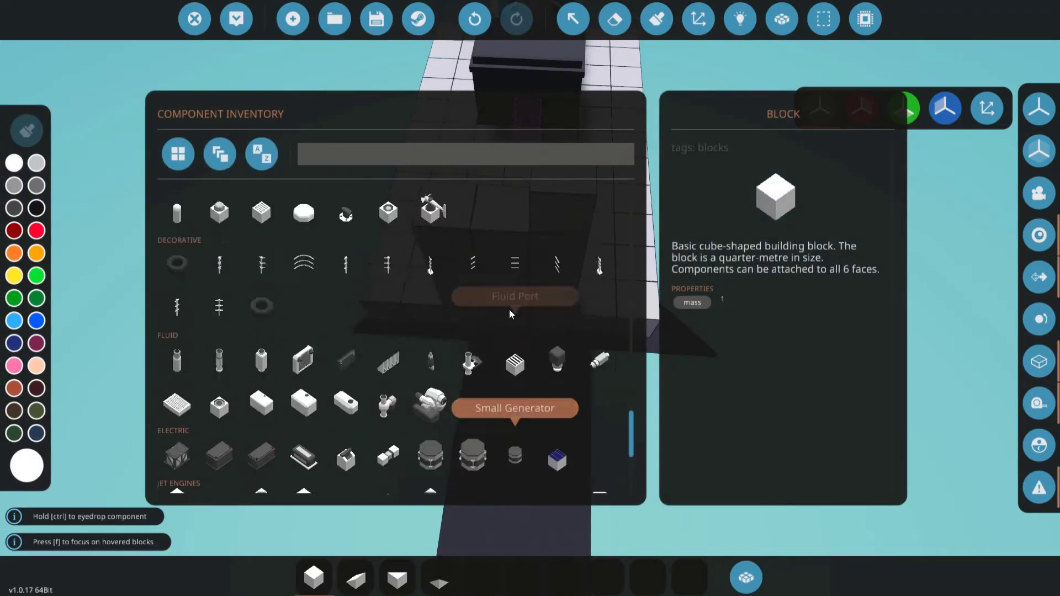
scroll(509, 310, "down", 8)
scroll(515, 310, "up", 8)
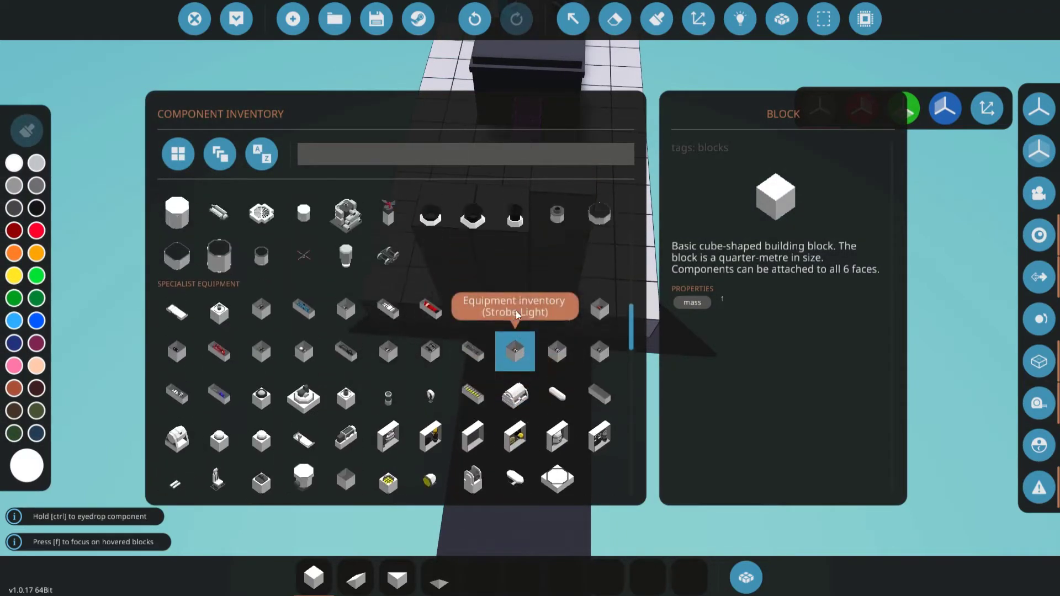
scroll(517, 315, "up", 2)
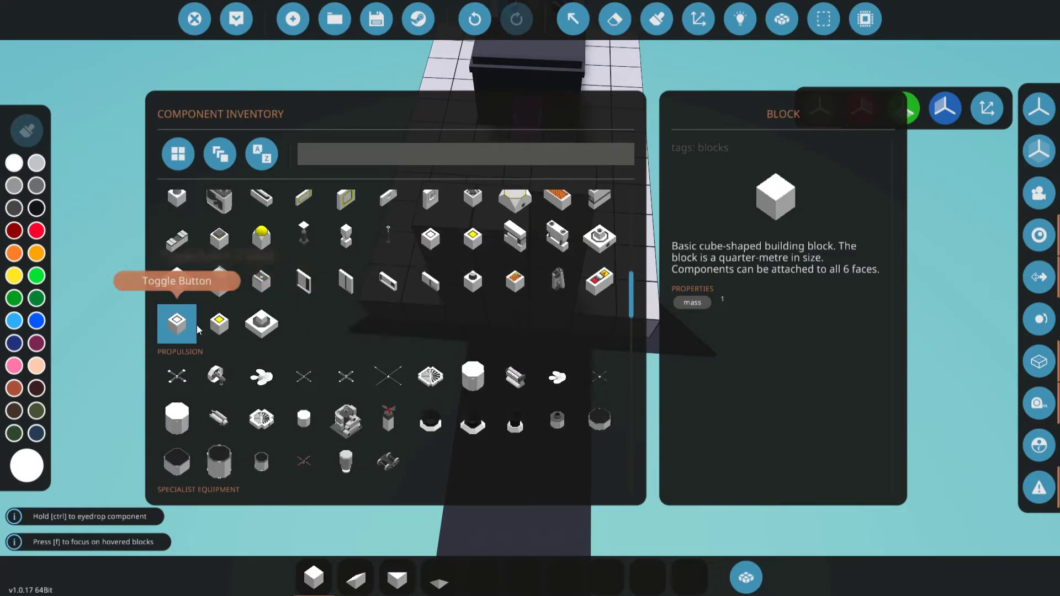
scroll(396, 315, "down", 10)
scroll(386, 326, "down", 4)
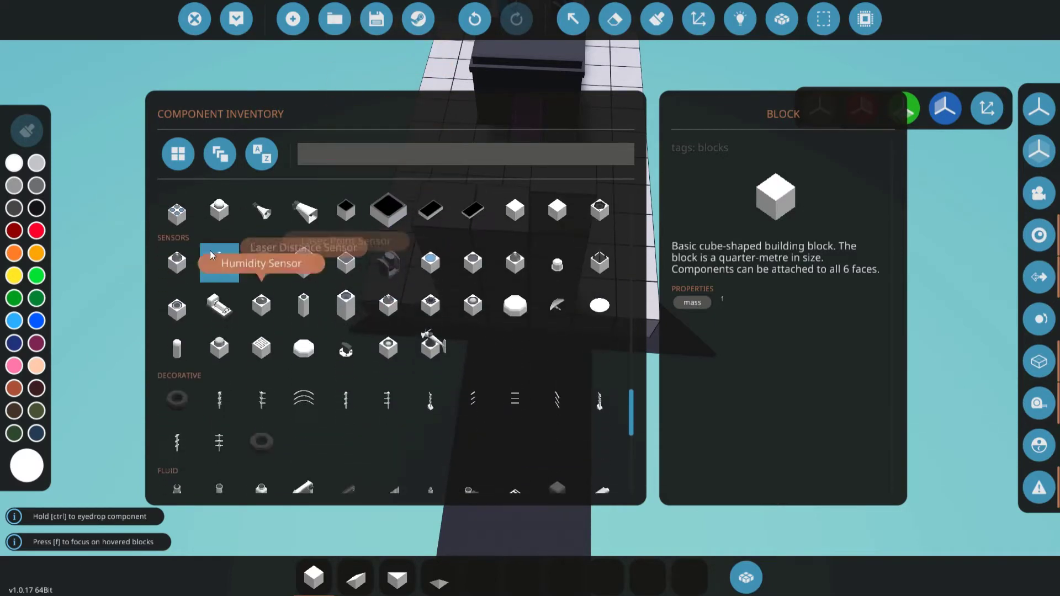
scroll(187, 243, "up", 1)
left_click(178, 241)
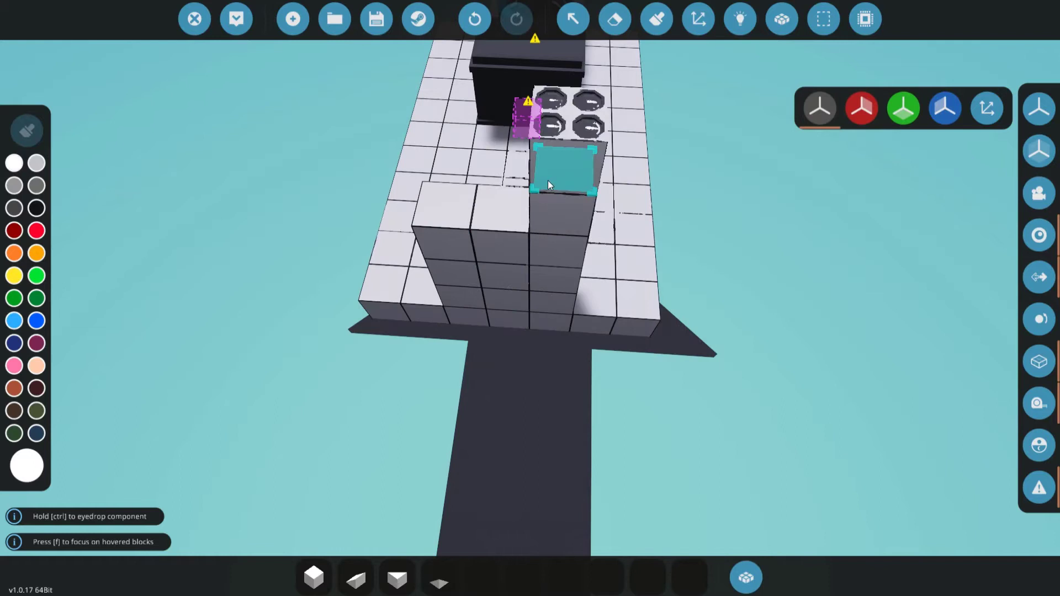
left_click(547, 181)
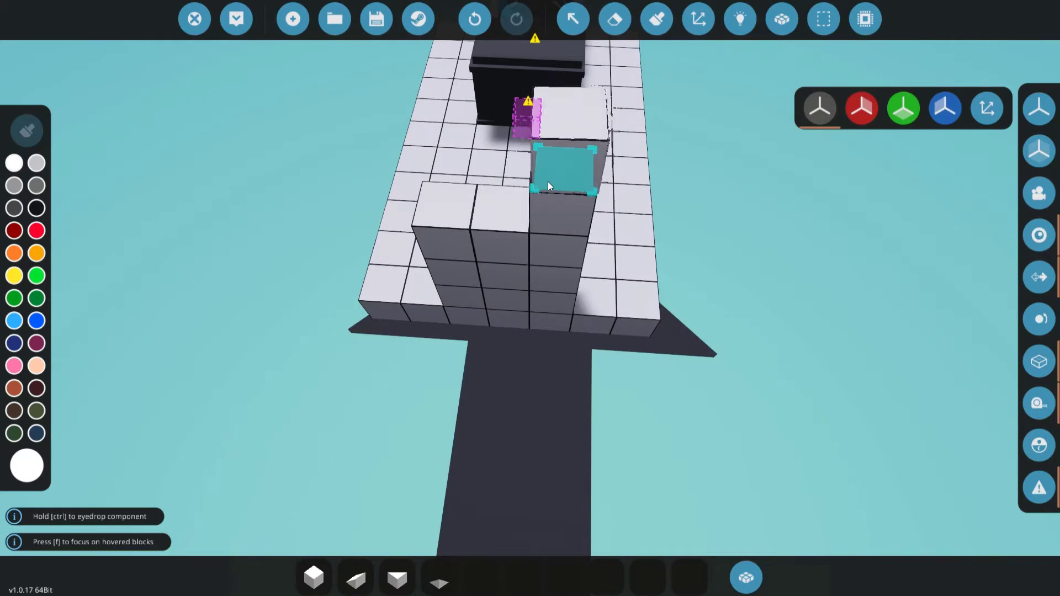
left_click(549, 183)
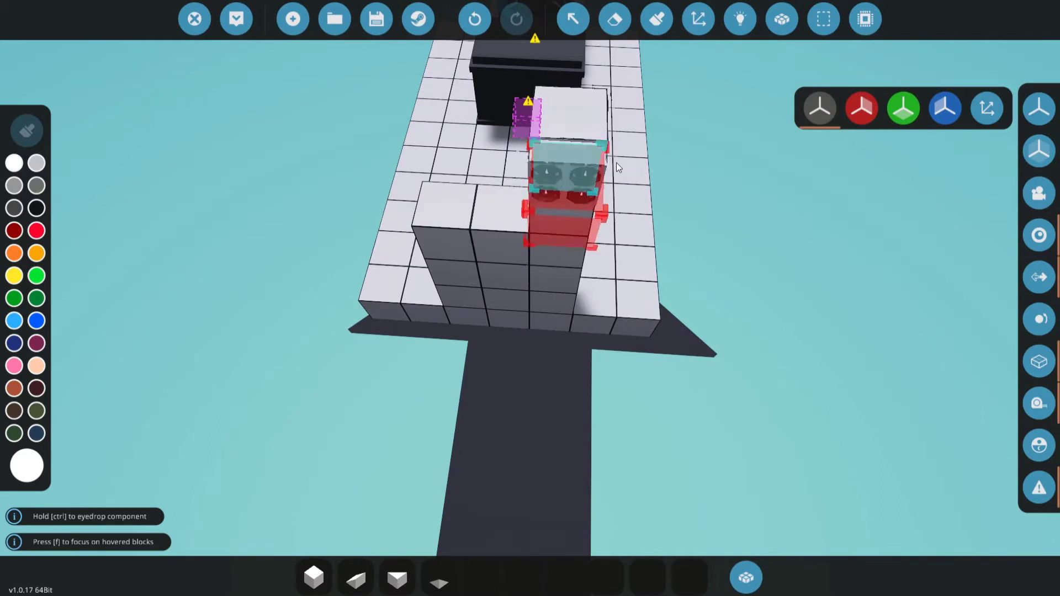
- Open the instrument panel's properties and set Instrument 1's type to None
left_click(573, 19)
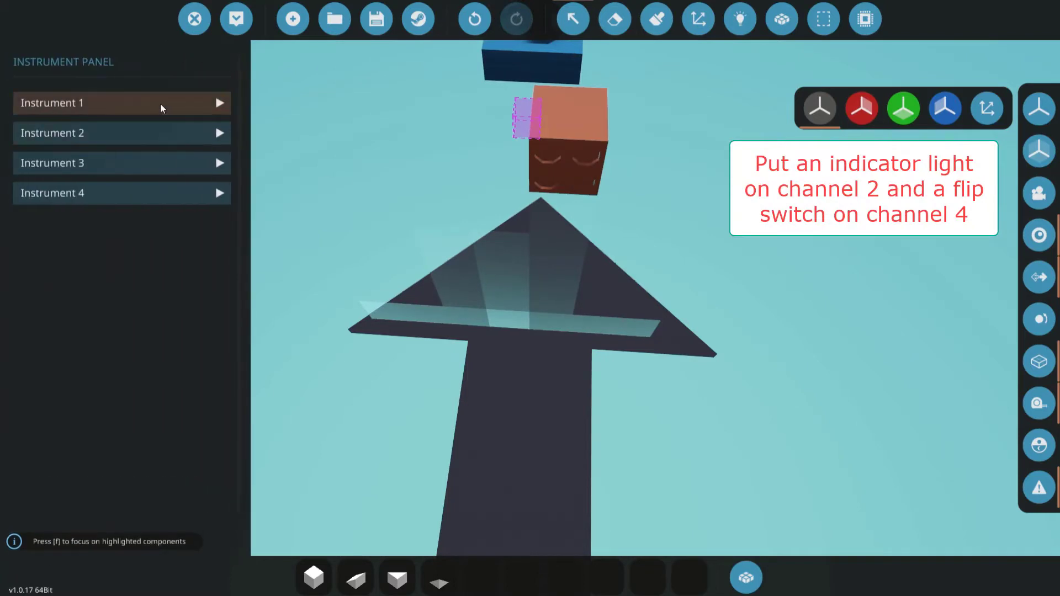
left_click(137, 113)
left_click(210, 169)
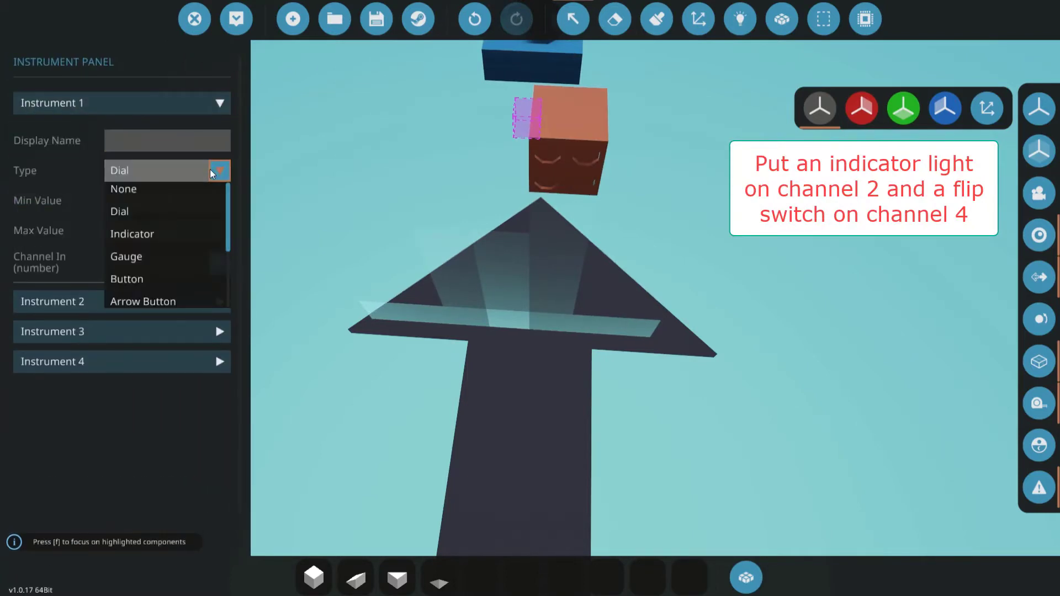
left_click(169, 193)
left_click(195, 108)
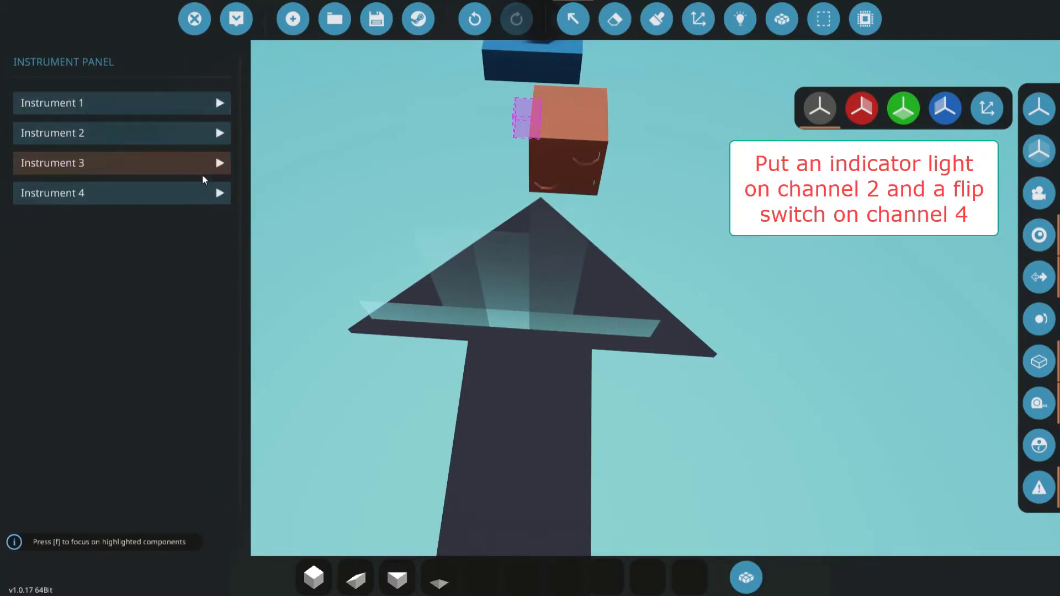
- Make Instrument 2 an Indicator on input channel 2 with the display name "Target Found"
left_click(191, 143)
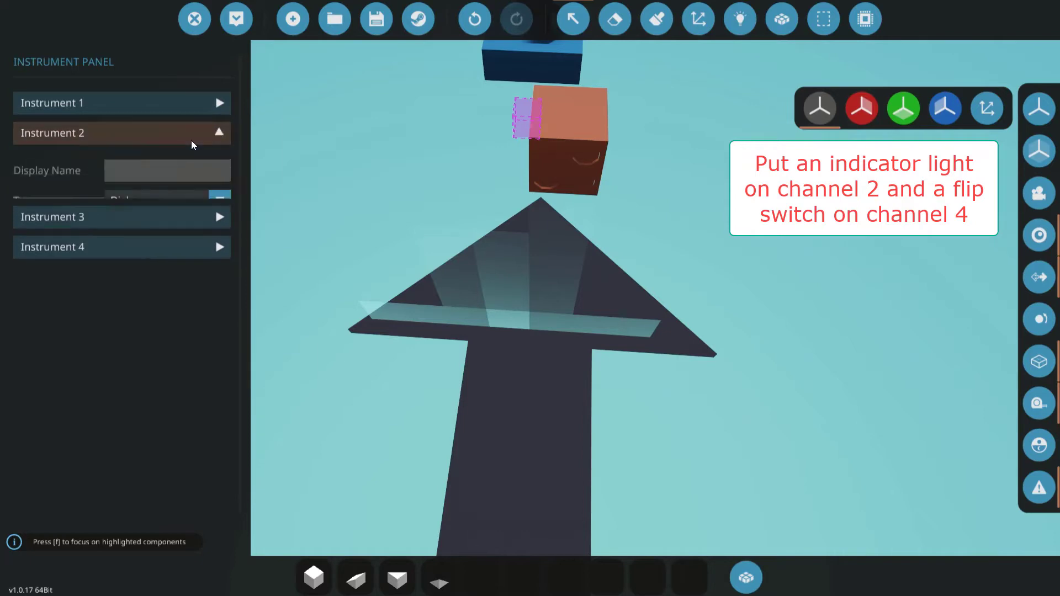
left_click(190, 200)
left_click(176, 264)
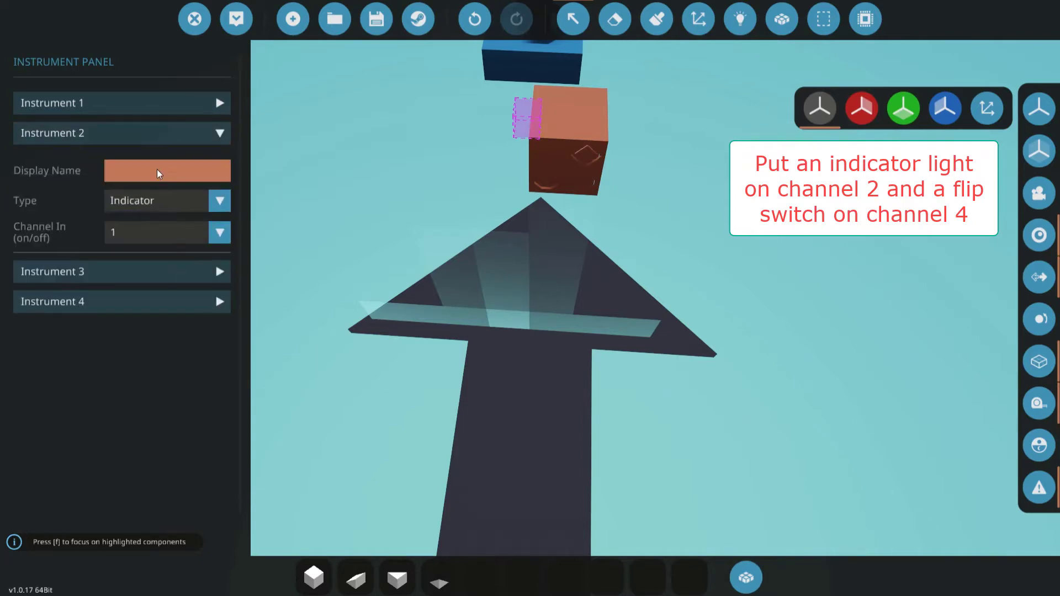
left_click(169, 229)
left_click(141, 262)
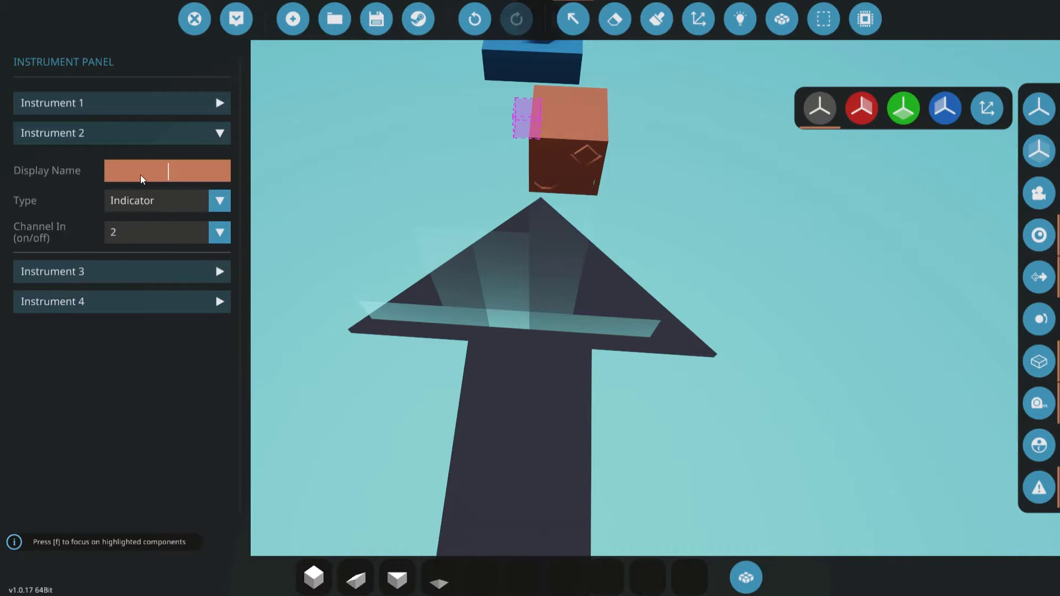
type("Target Found")
left_click(310, 177)
left_click(343, 181)
- Reopen the instrument panel's properties and set Instrument 3's type to None
left_click(593, 182)
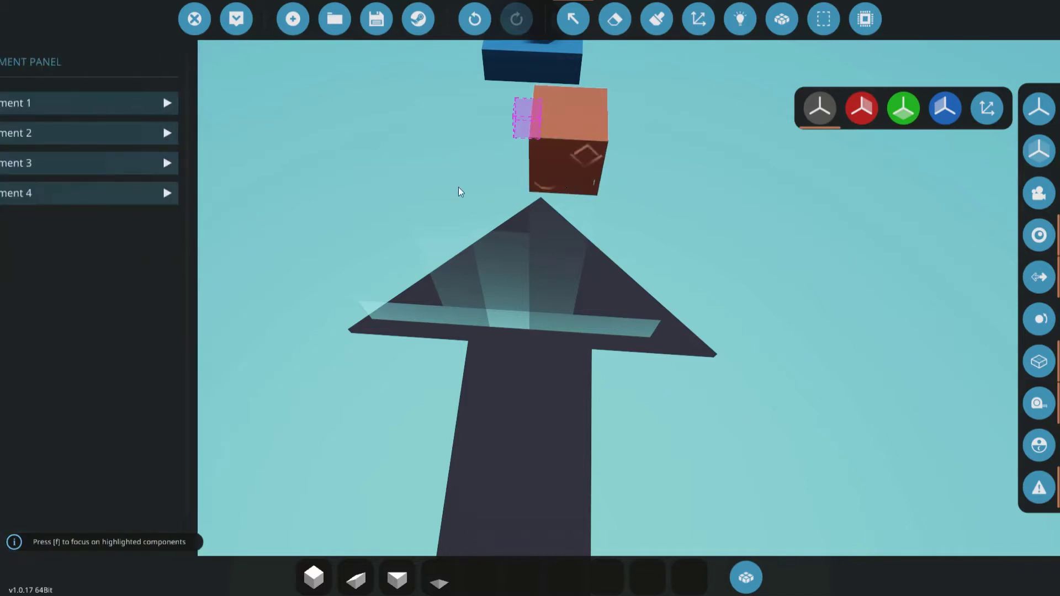
left_click(90, 164)
left_click(210, 230)
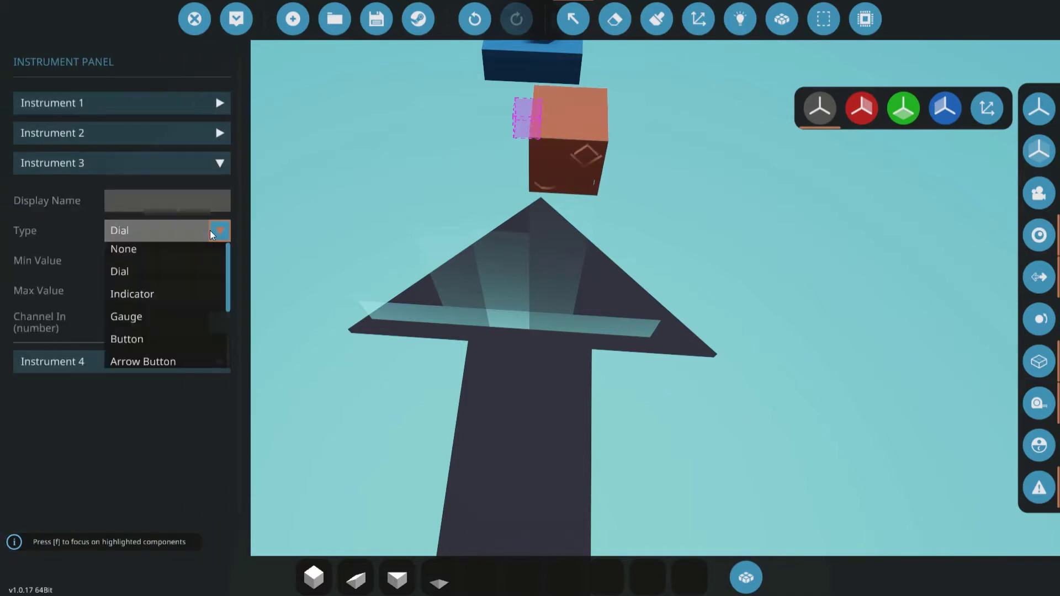
left_click(154, 249)
left_click(132, 165)
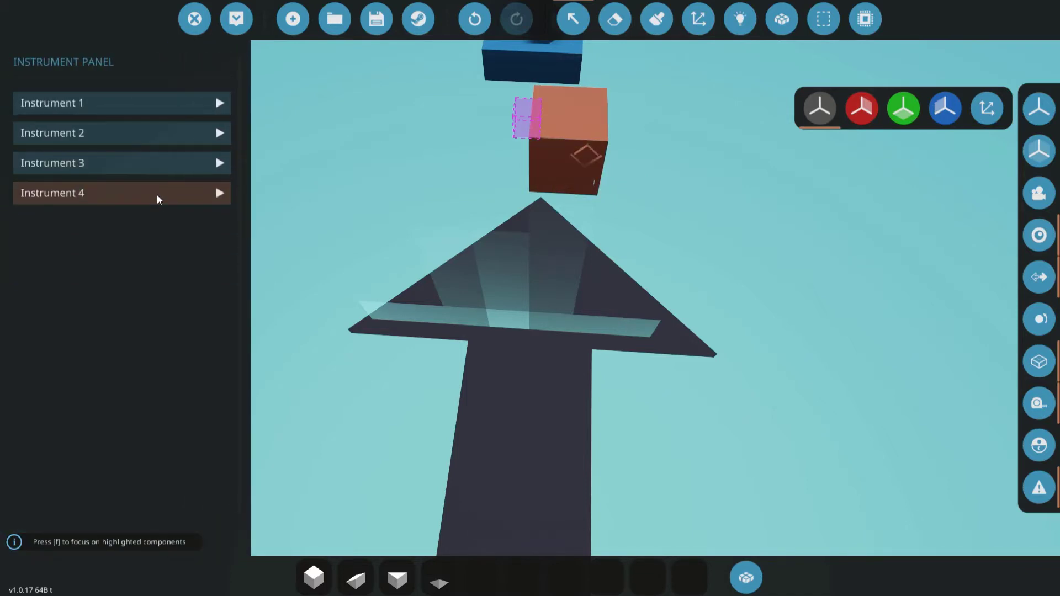
- Make Instrument 4 a Flip Switch on output channel 4 with the display name "RADAR Power"
left_click(160, 196)
left_click(220, 261)
scroll(161, 341, "down", 3)
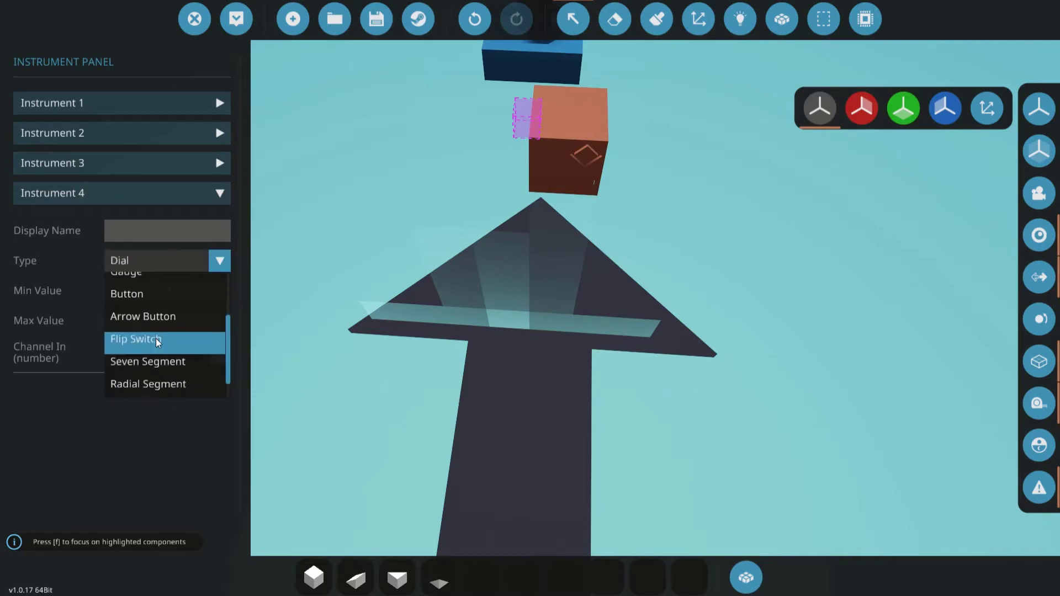
left_click(154, 326)
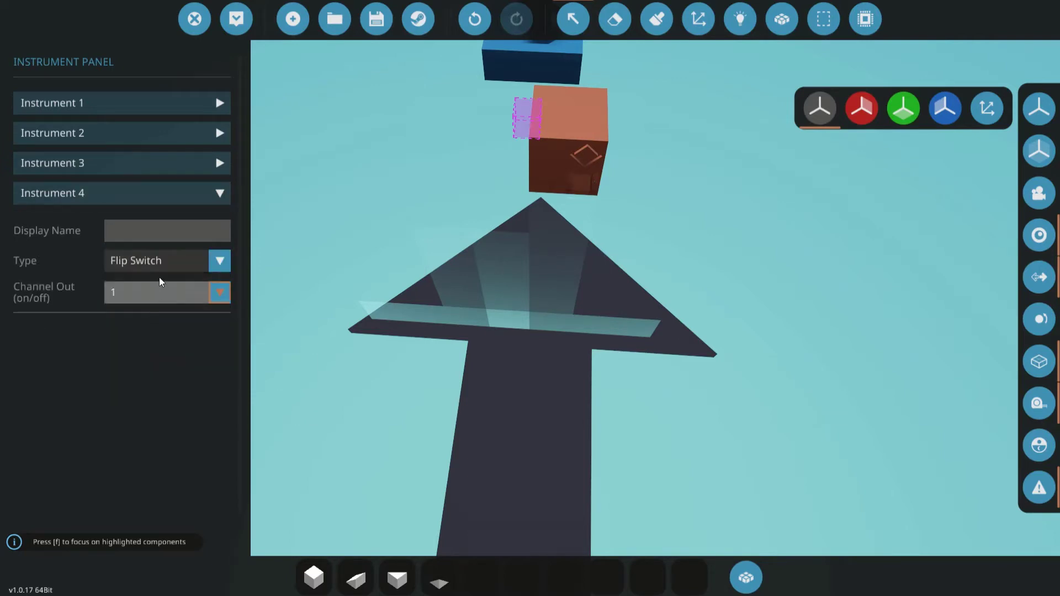
left_click(167, 292)
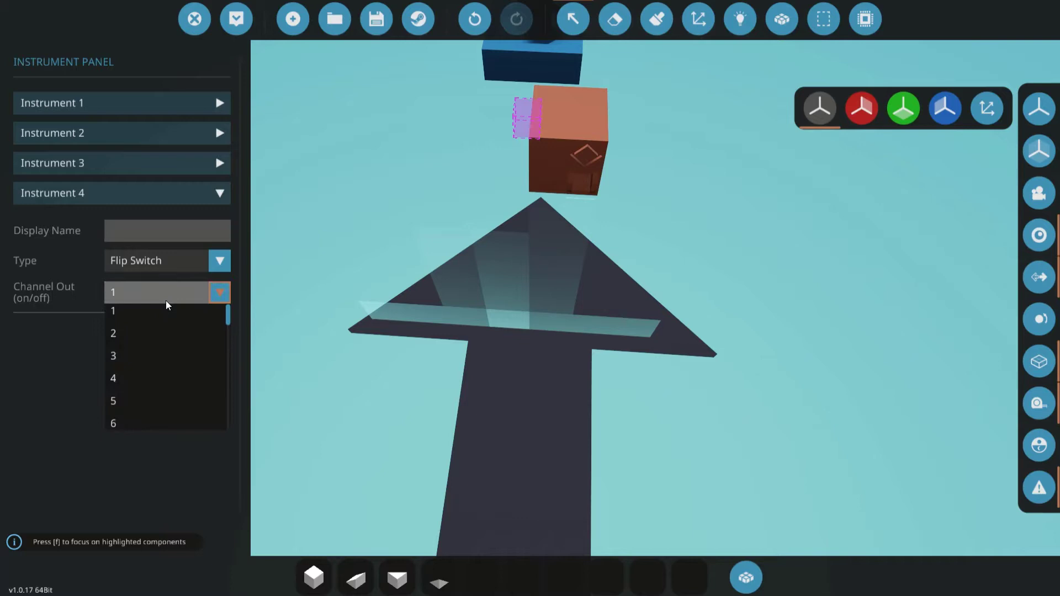
left_click(135, 377)
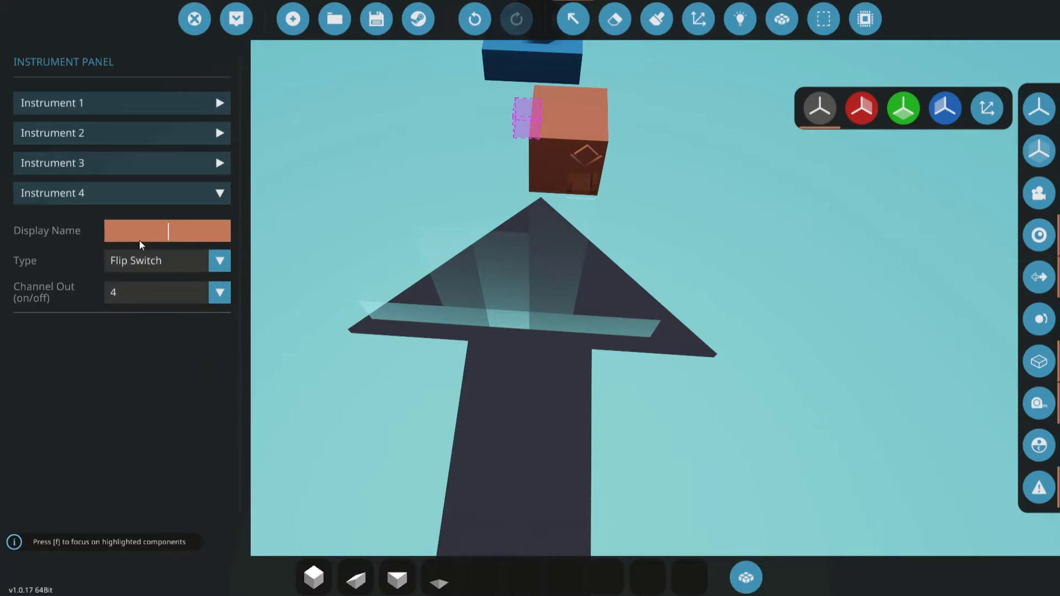
type("RADAR Power")
left_click(371, 170)
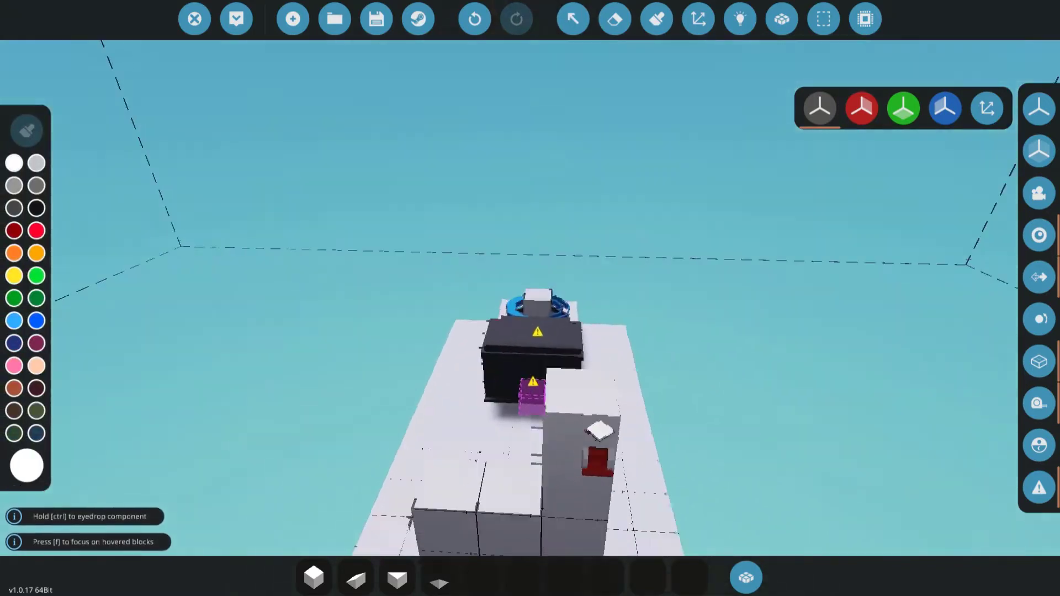
- Place the 2x2 monitor on top of the wall's two lower columns, screen facing outward and its arrow pointing up
key("Tab")
left_click(392, 241)
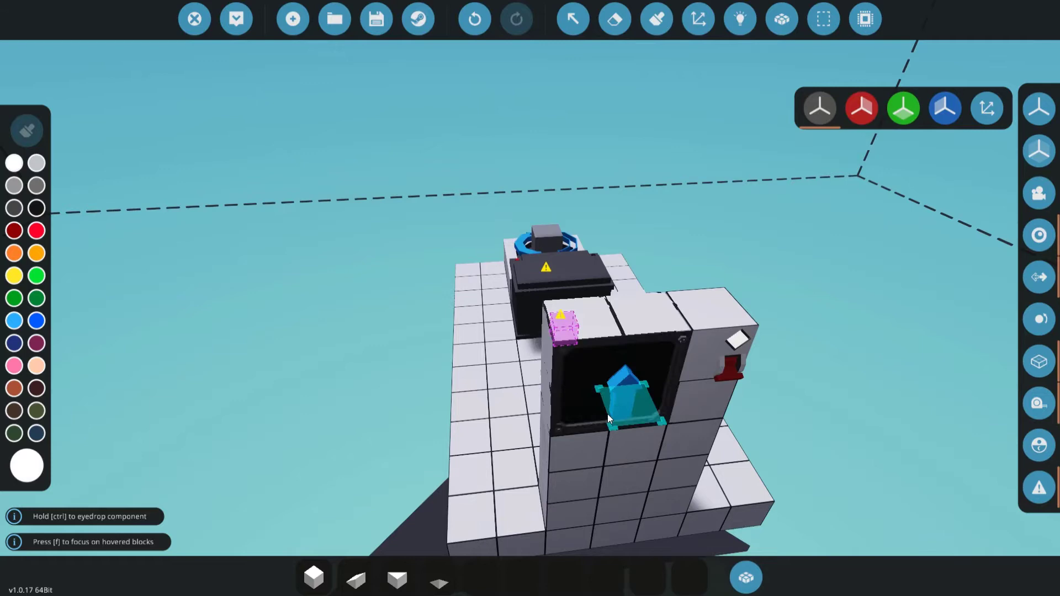
left_click(608, 414)
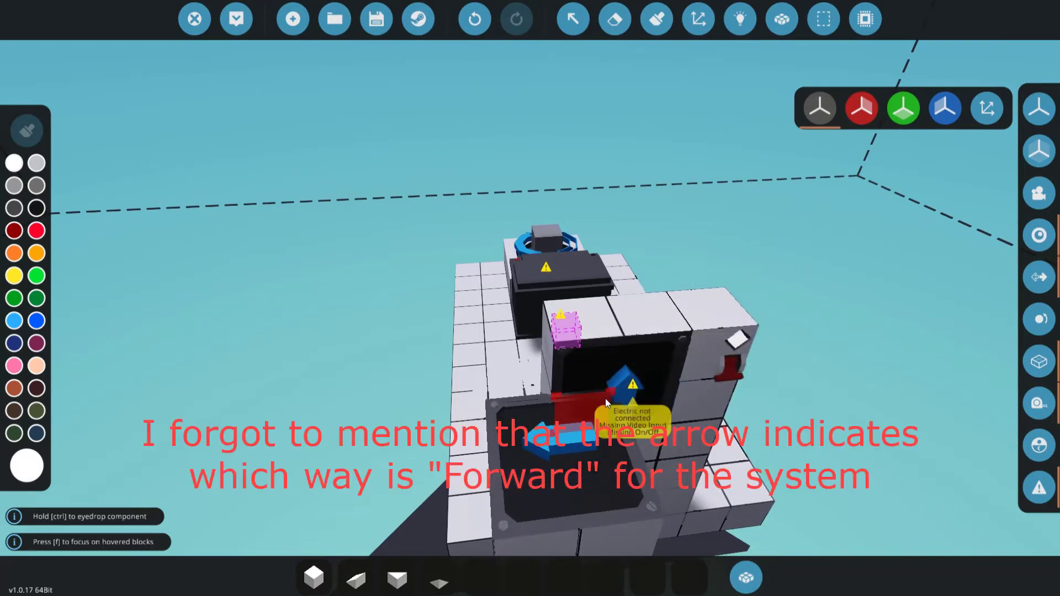
scroll(647, 393, "down", 3)
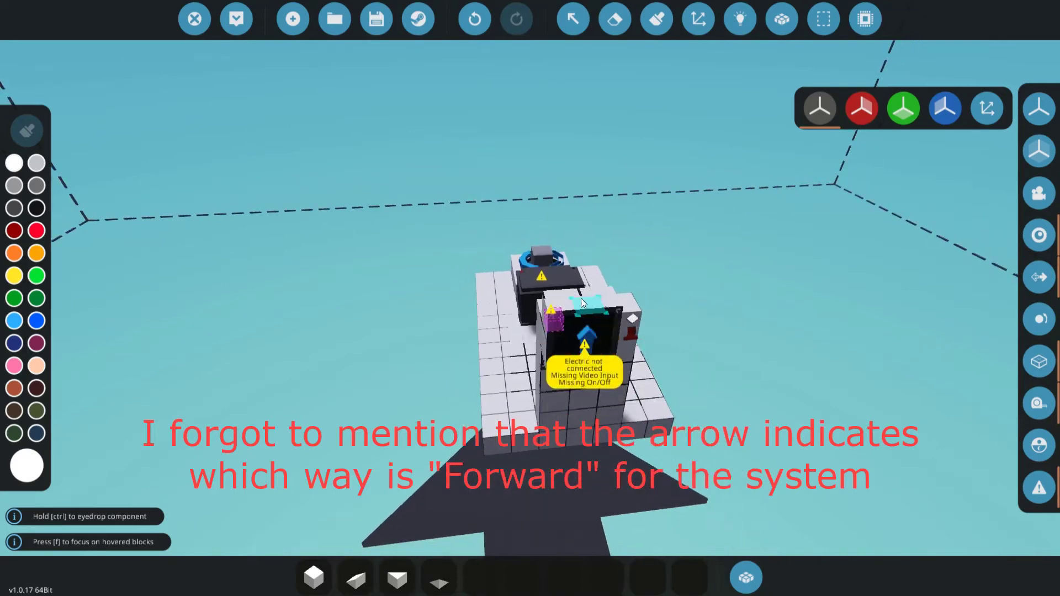
right_click(599, 301)
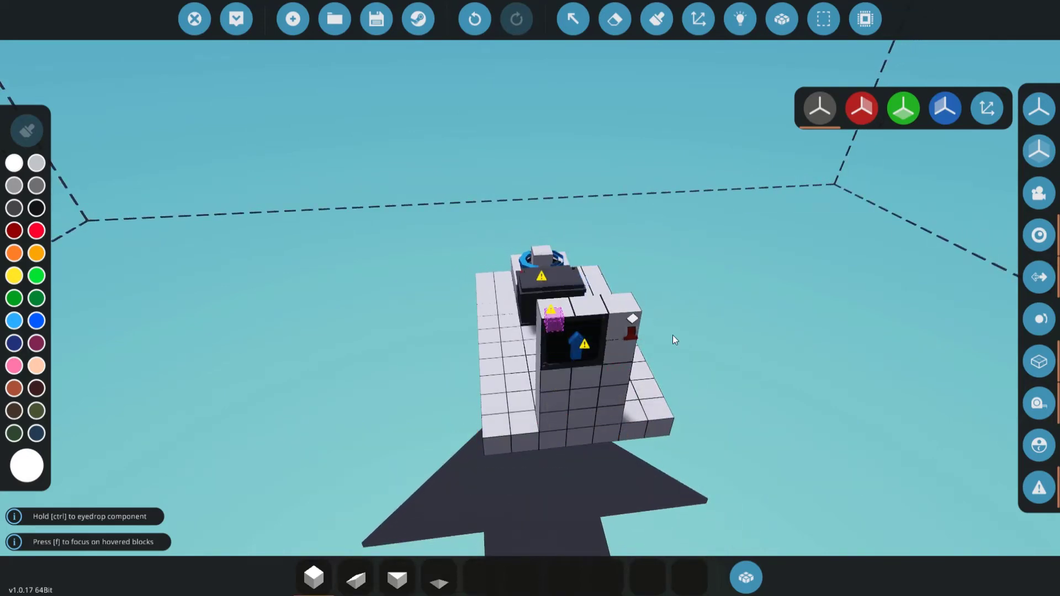
- Stack basic blocks on the velocity pivot into a column about four blocks tall
key("f")
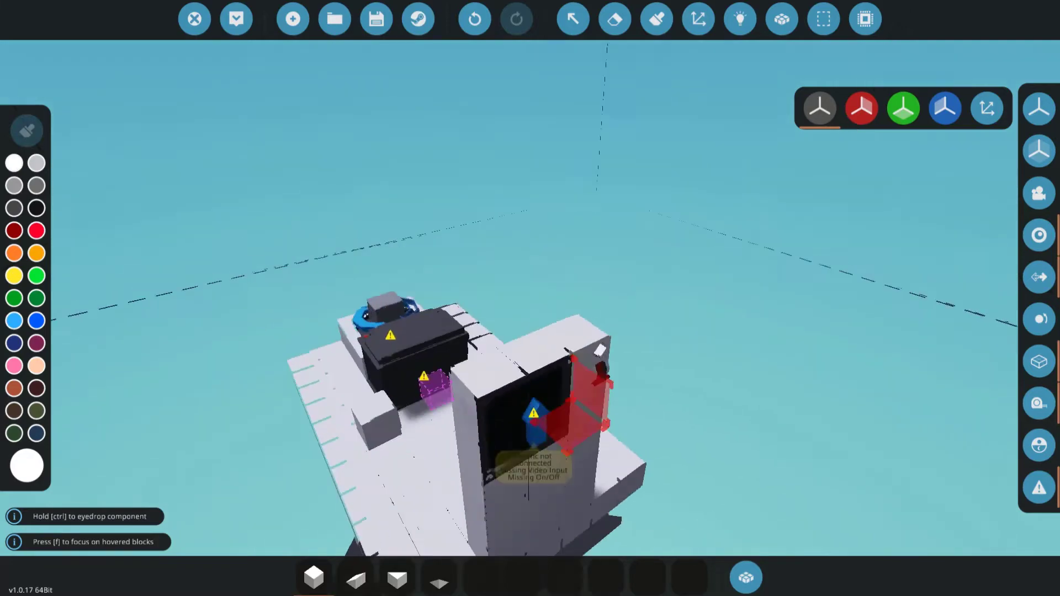
key("s")
key("d")
key("s")
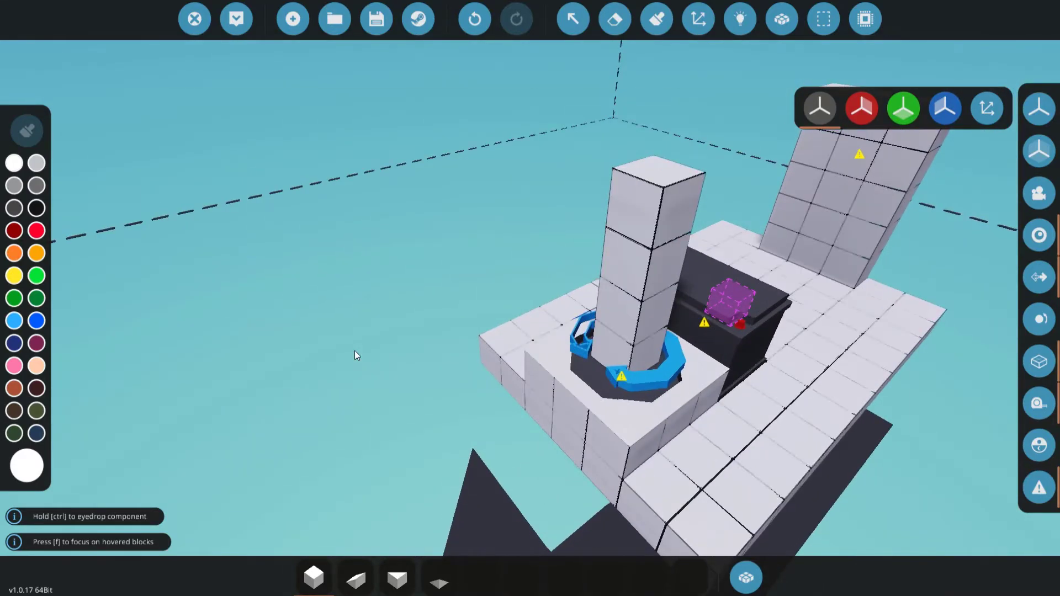
- Find the Radar in the component inventory and mount it flat on top of the velocity pivot's column, its arrow pointing away from the wall
key("q")
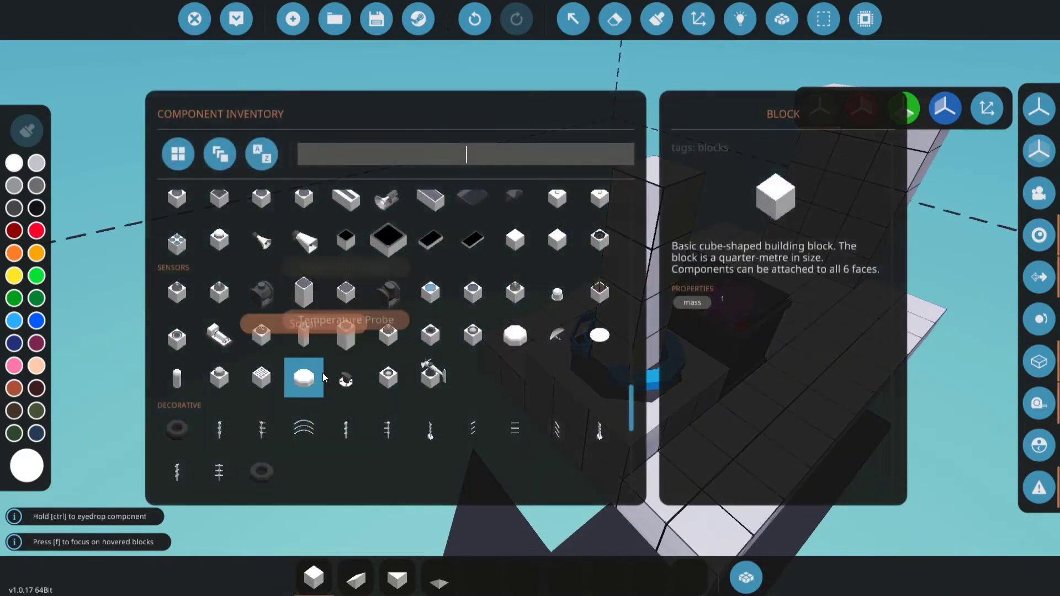
left_click(515, 337)
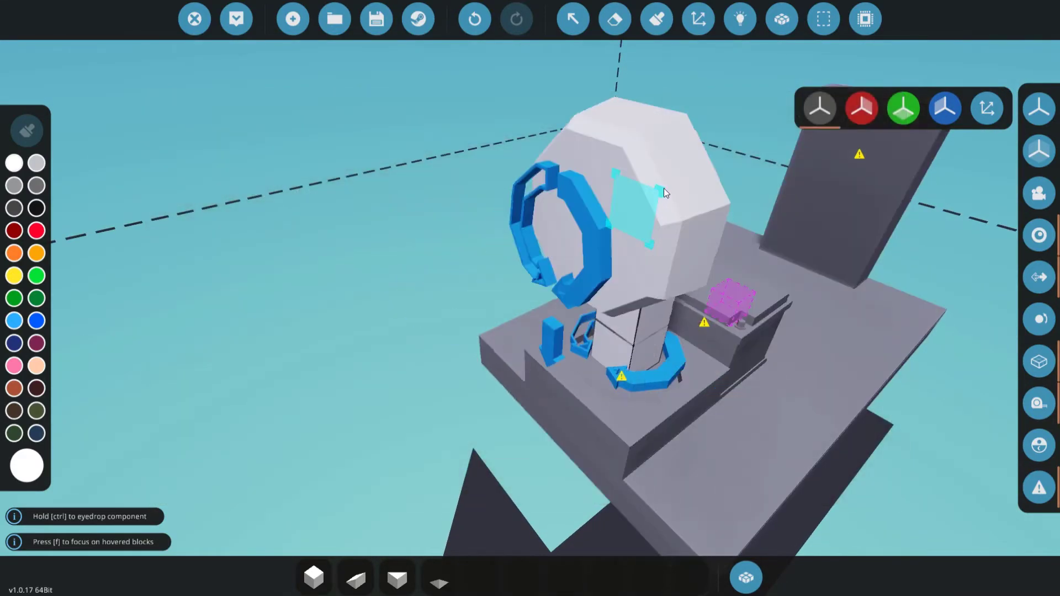
left_click_drag(668, 180, 685, 249)
key("r")
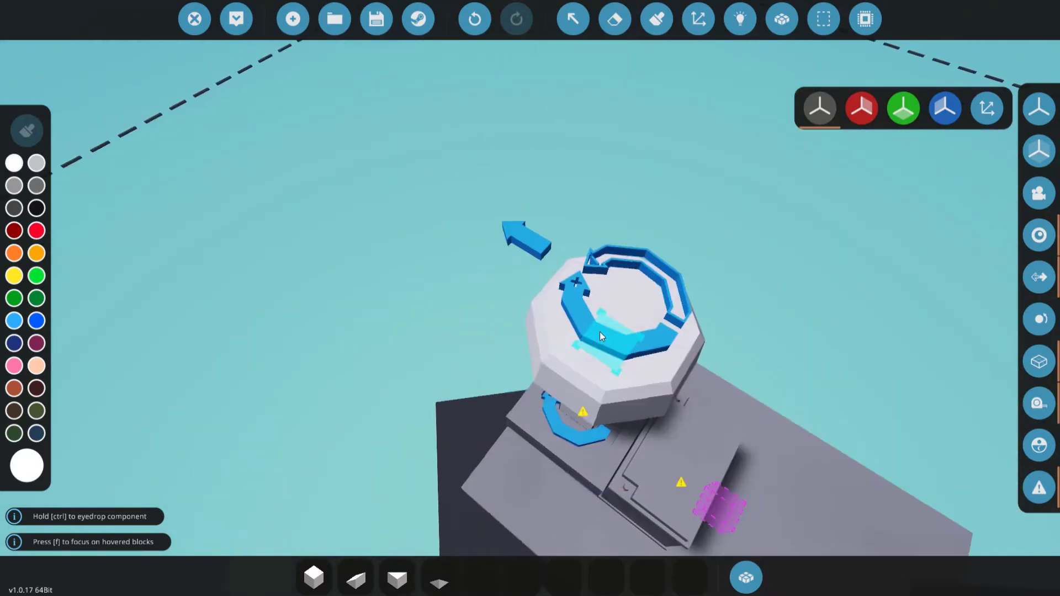
left_click(600, 333)
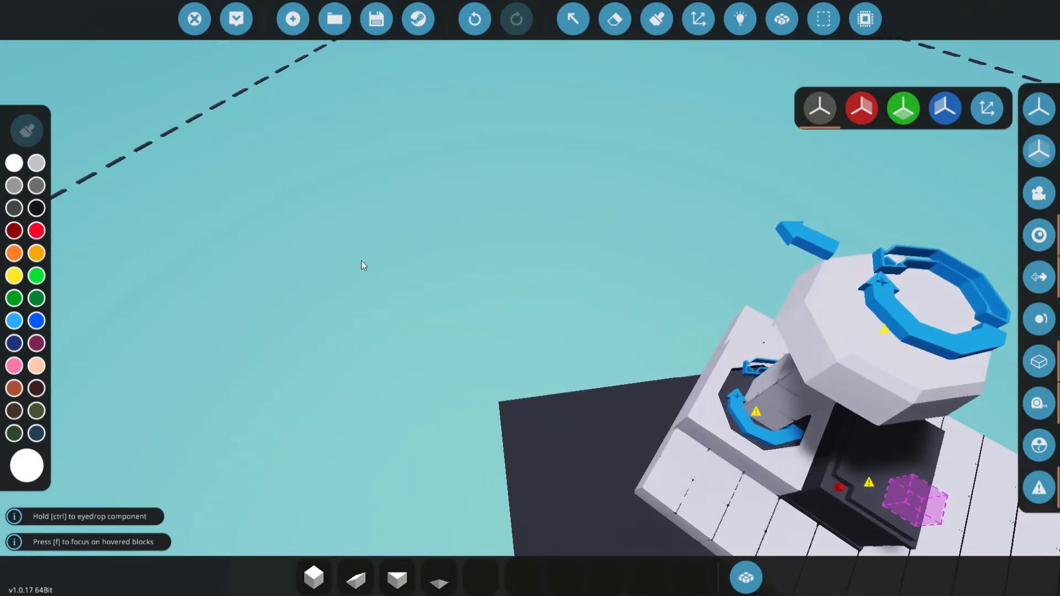
- Find the radar microcontroller in the component inventory and lay it flat on the platform between the battery and the wall
mouse_move(364, 262)
left_mouse_down()
mouse_move(397, 251)
mouse_move(366, 262)
left_mouse_up()
key("d")
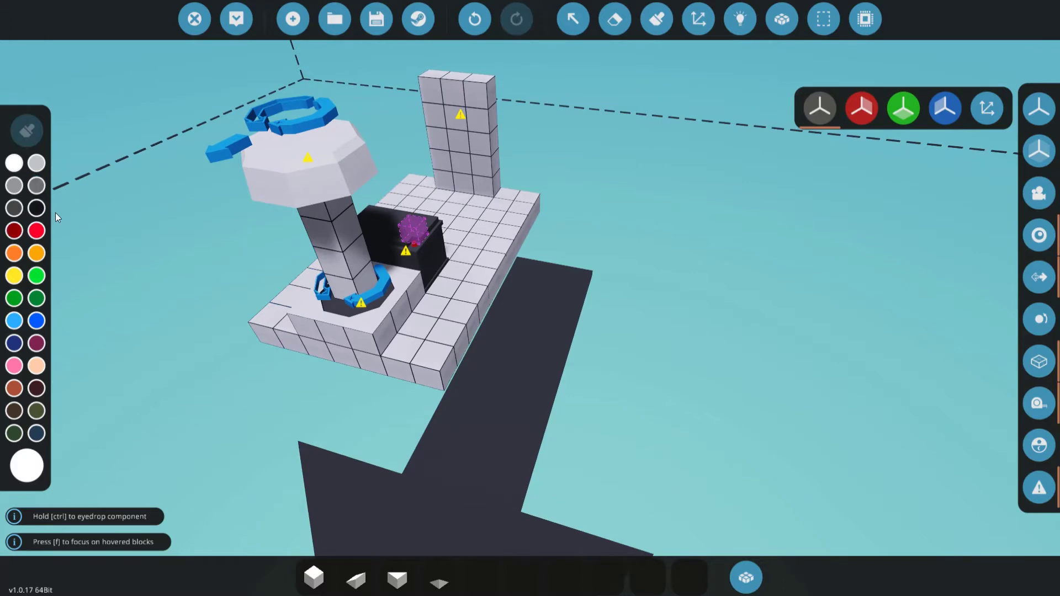
left_click_drag(211, 227, 377, 234)
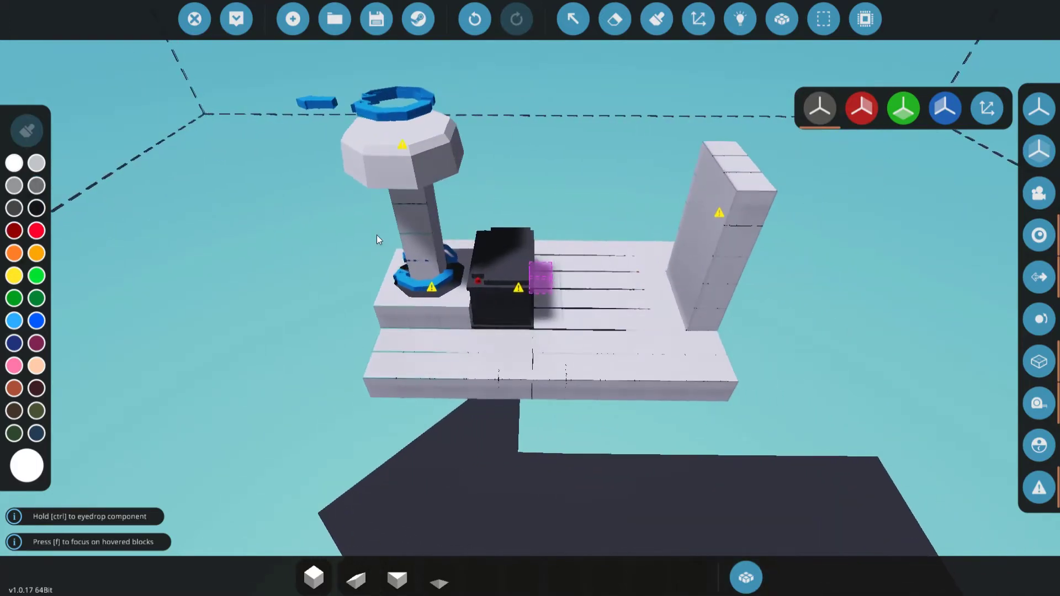
key("Tab")
scroll(363, 261, "down", 10)
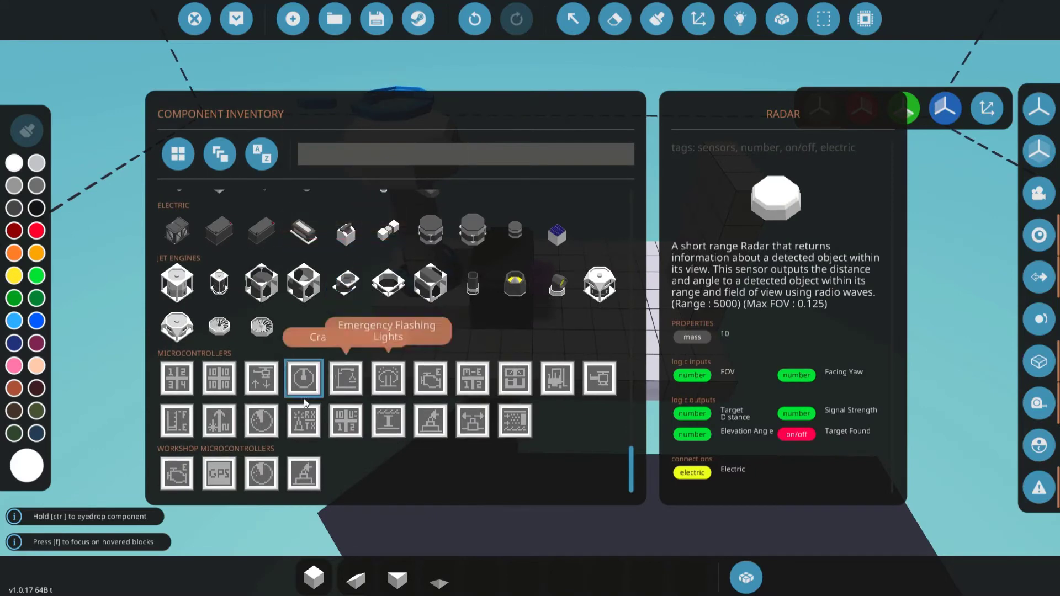
left_click(262, 422)
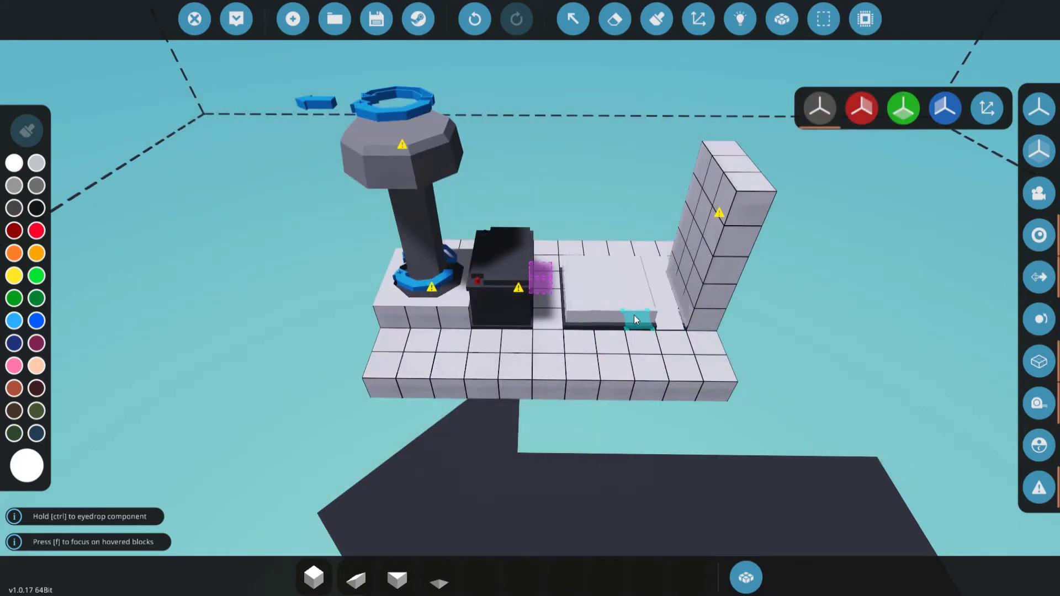
mouse_move(629, 393)
left_mouse_down()
mouse_move(602, 395)
mouse_move(615, 395)
left_mouse_up()
- Wire the electric nodes in logic mode: battery to velocity pivot, pivot to radar, battery to monitor, and monitor to instrument panel
scroll(608, 395, "down", 5)
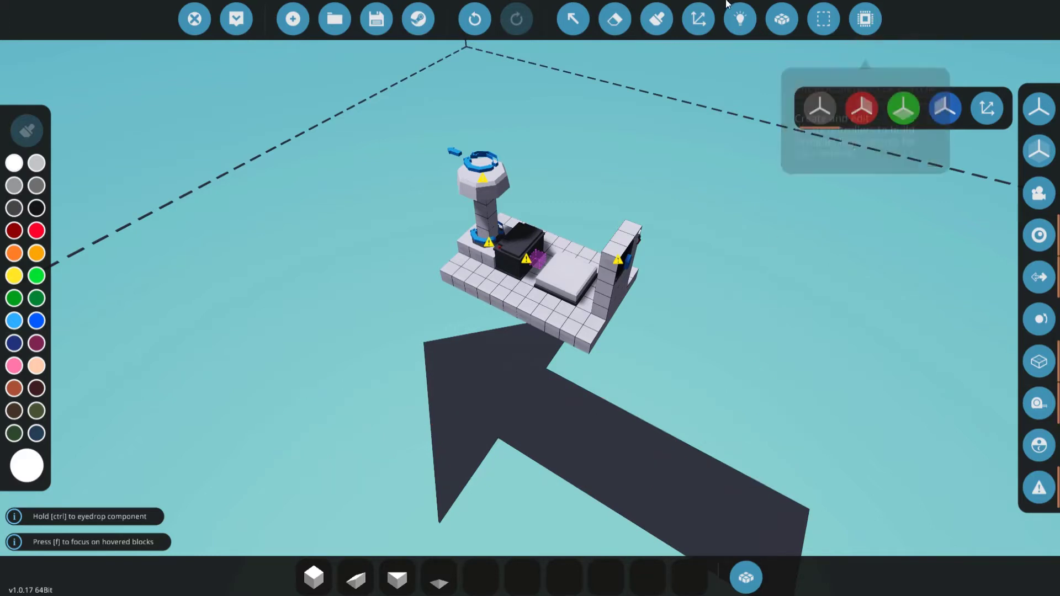
left_click(740, 18)
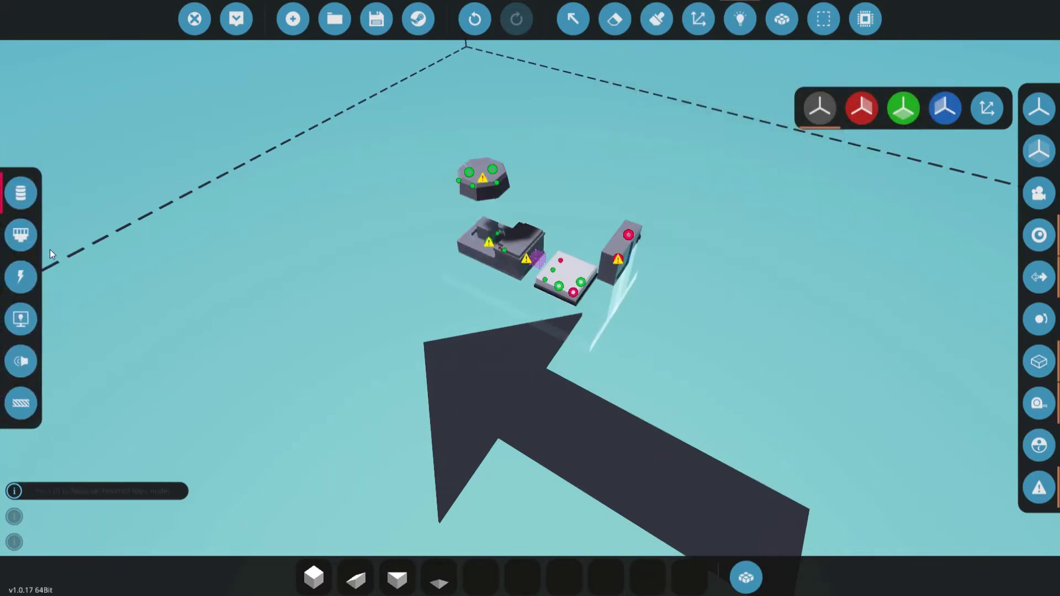
scroll(210, 303, "up", 5)
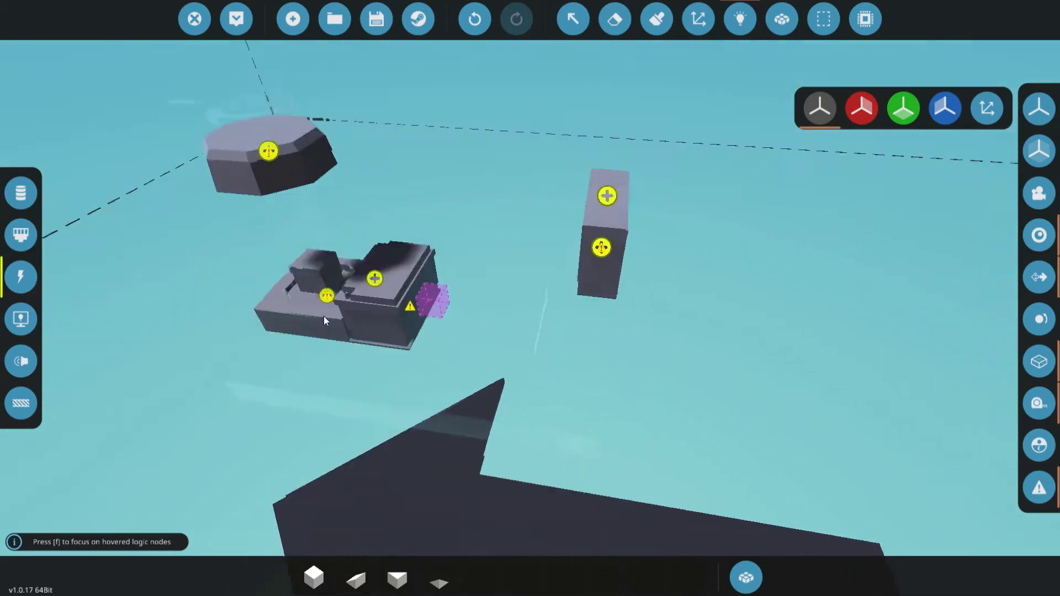
left_click_drag(414, 325, 366, 347)
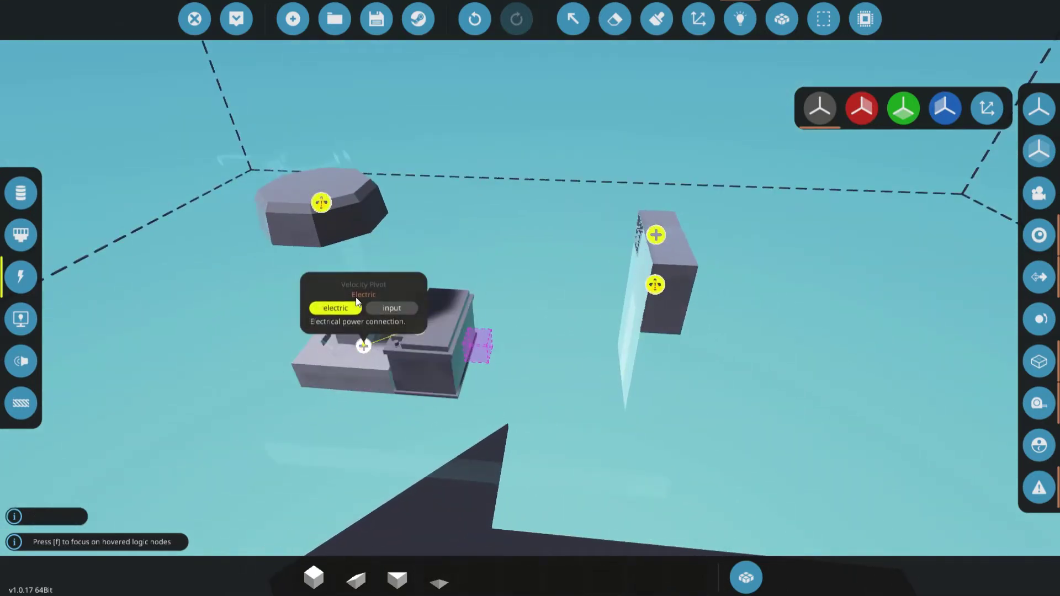
left_click_drag(356, 299, 322, 205)
left_click_drag(418, 327, 658, 286)
left_click_drag(657, 286, 658, 233)
right_click(719, 230)
- Show the composite logic nodes and connect the instrument panel's composite input and output to those of the microcontroller
key("d")
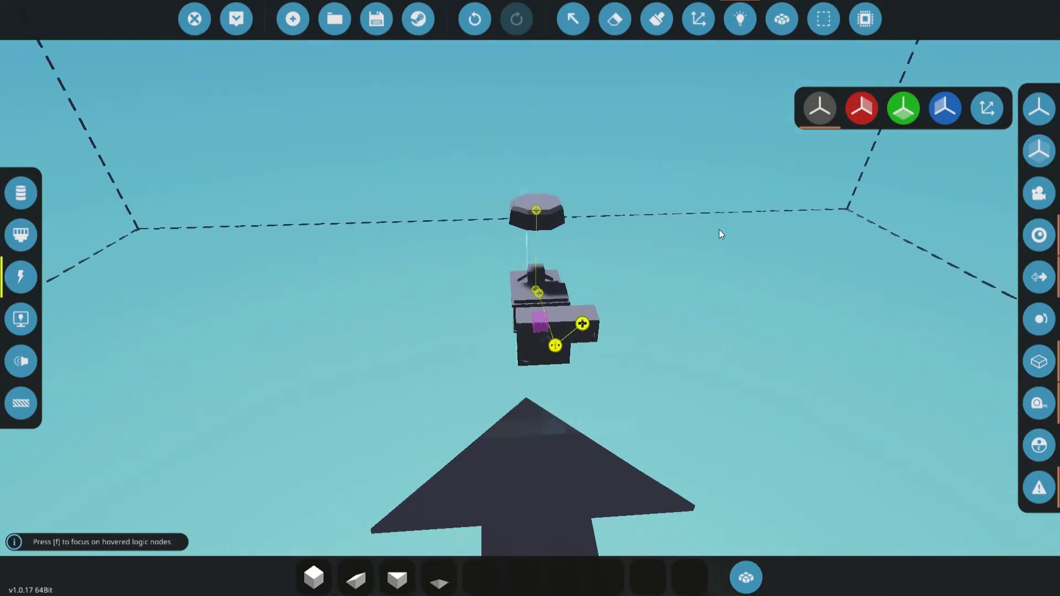
left_click(23, 231)
key("a")
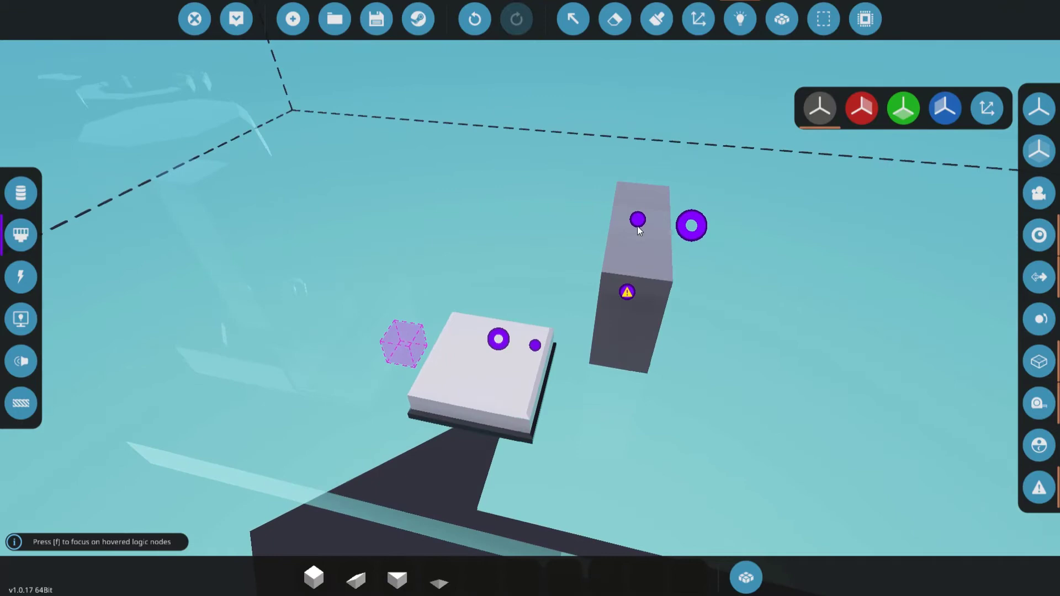
left_click_drag(638, 226, 692, 226)
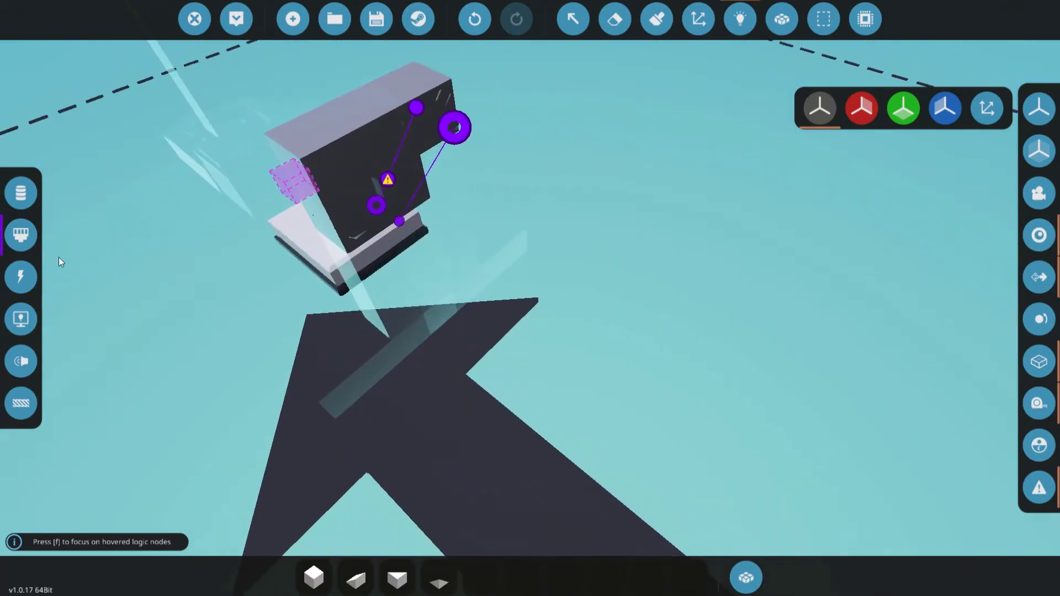
- Show the video logic nodes and connect the microcontroller's video output to the monitor's video input
left_click(18, 393)
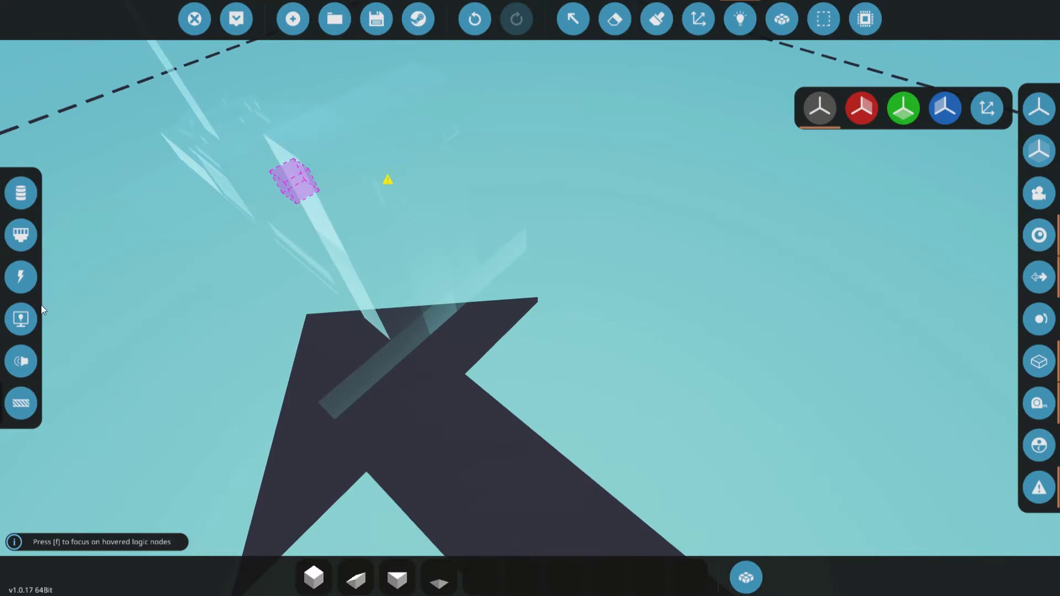
left_click(21, 319)
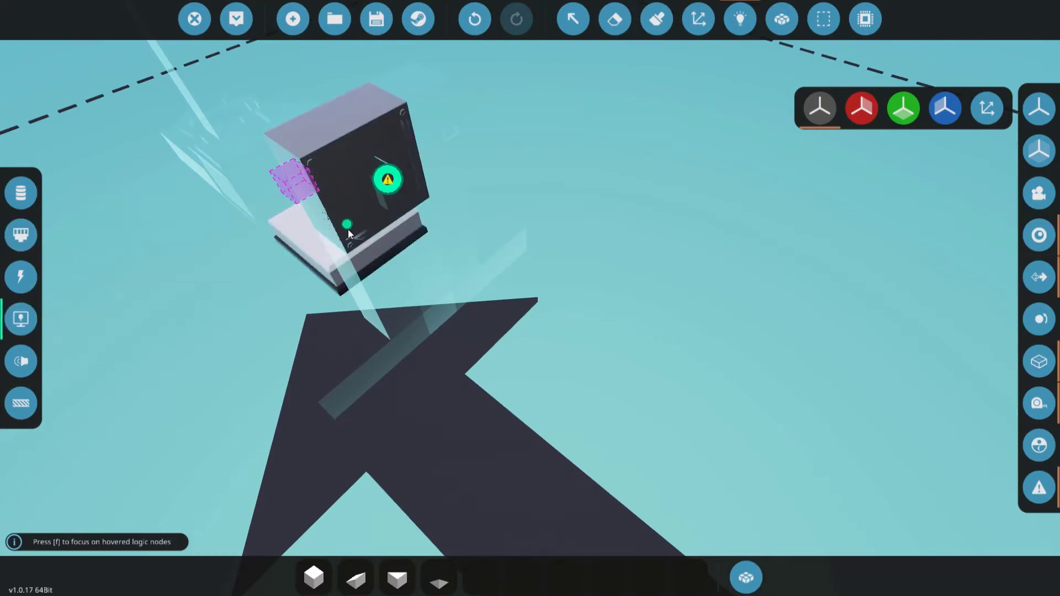
left_click_drag(348, 230, 278, 275)
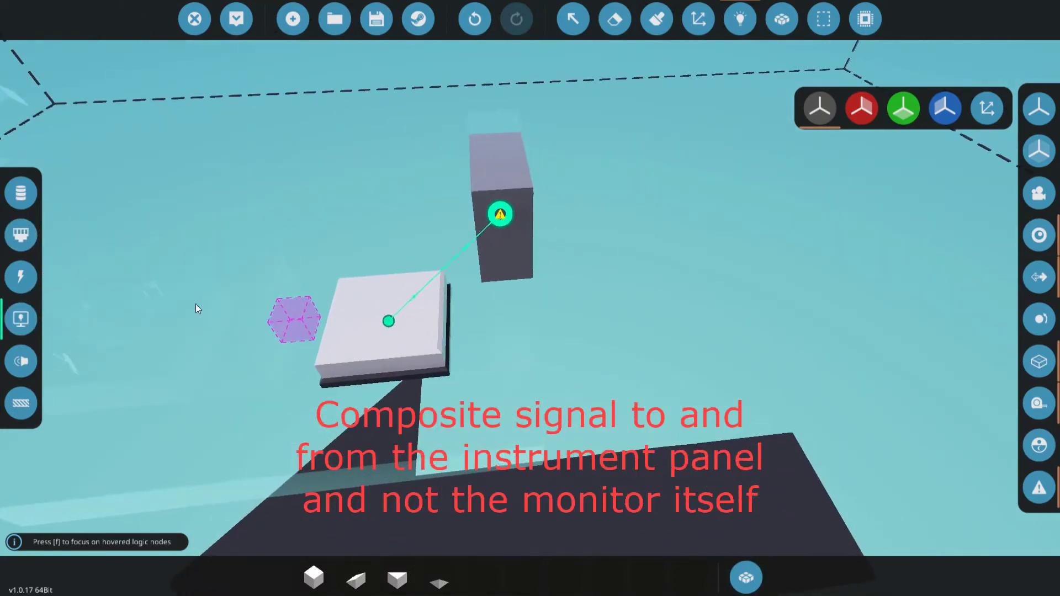
- Show the data logic nodes and connect the radar's Target Found and Target Distance outputs to the matching inputs of the microcontroller
left_click(21, 201)
left_click_drag(288, 229, 440, 224)
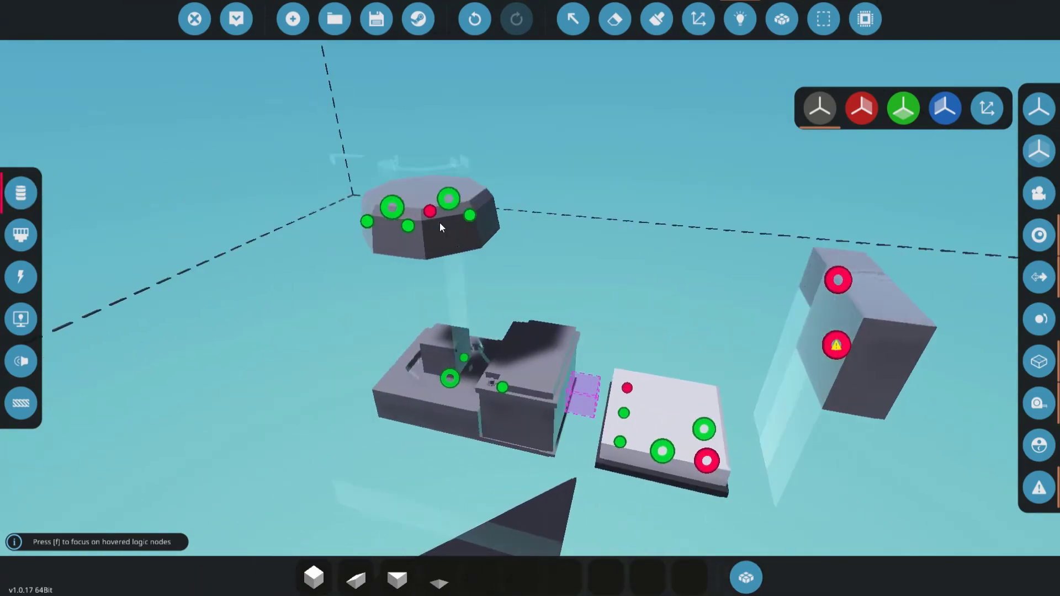
mouse_move(434, 217)
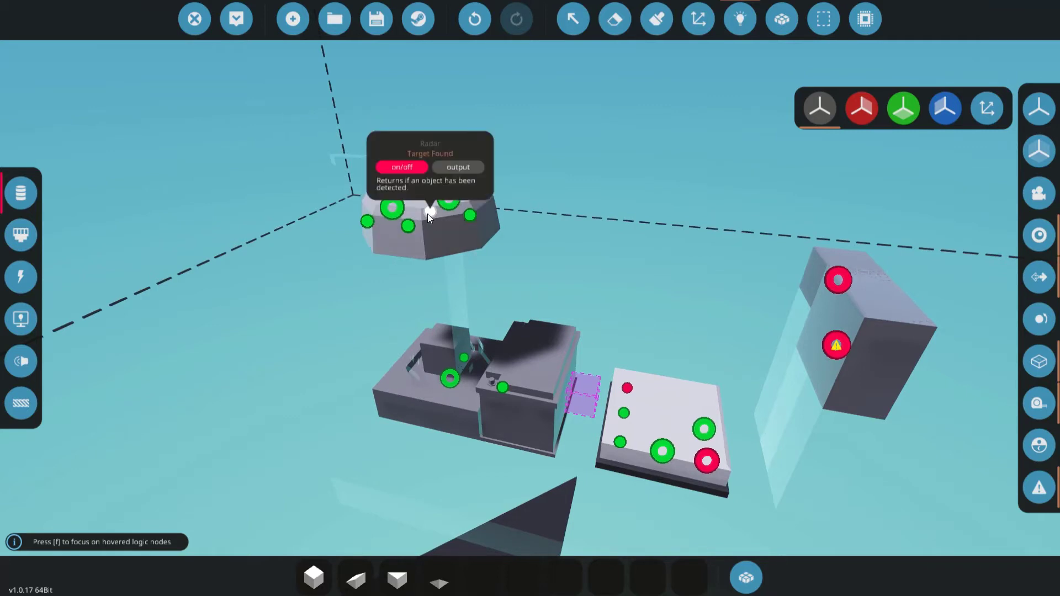
left_click_drag(430, 212, 704, 461)
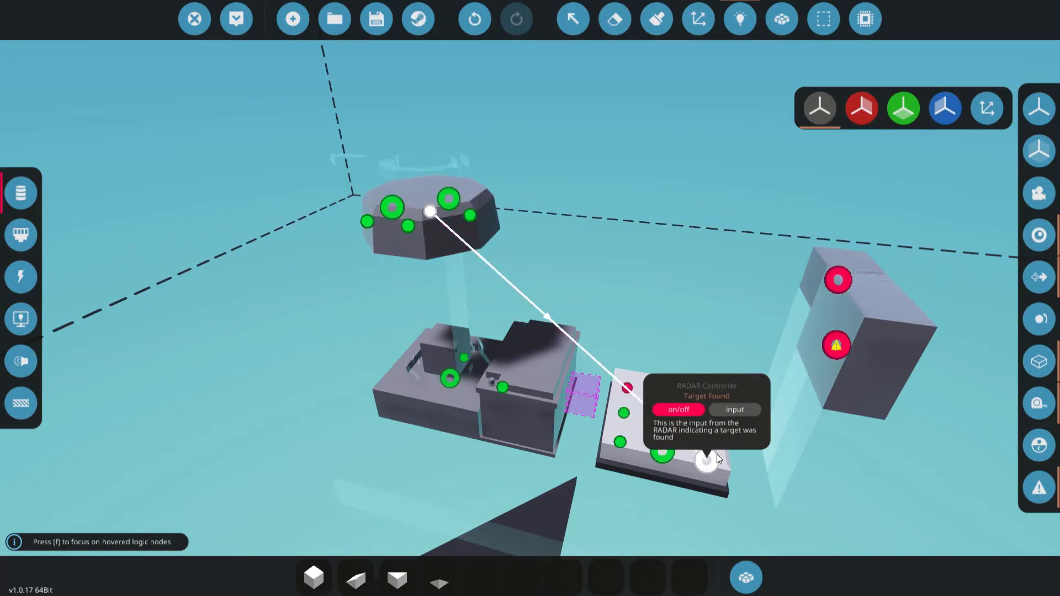
mouse_move(469, 218)
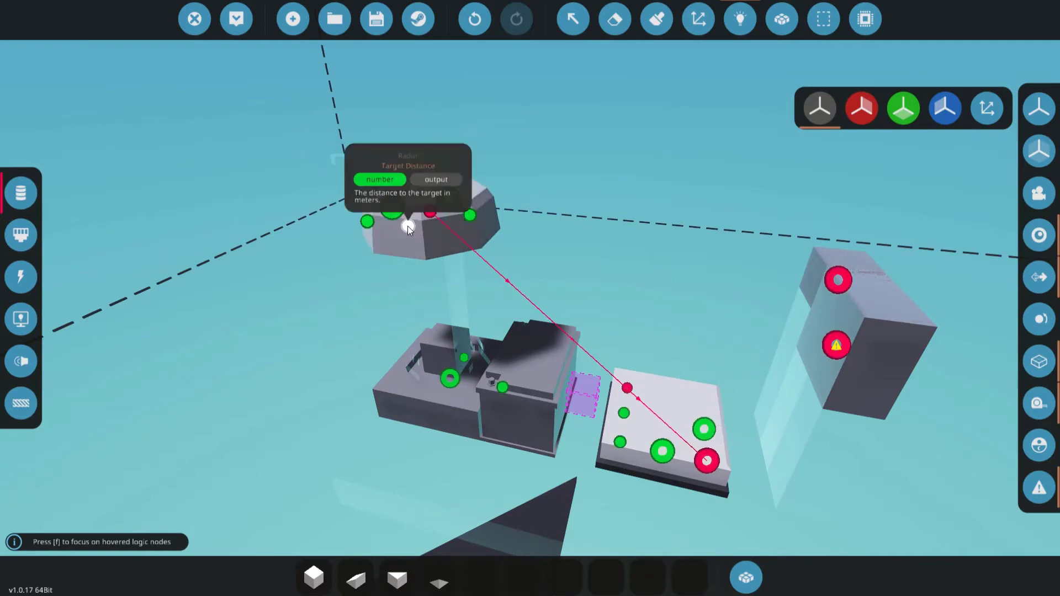
left_click_drag(407, 226, 704, 429)
- Connect the velocity pivot's Current Rotation to the microcontroller's Rotation Angle input, and the Rotation Setting output back to the pivot's speed input
mouse_move(462, 357)
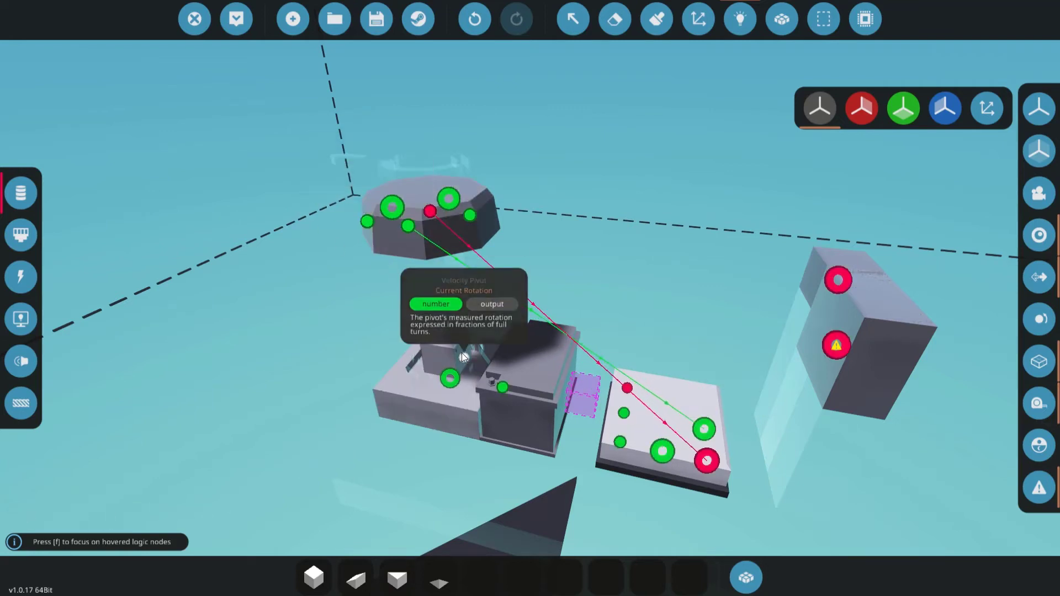
left_click_drag(464, 356, 665, 447)
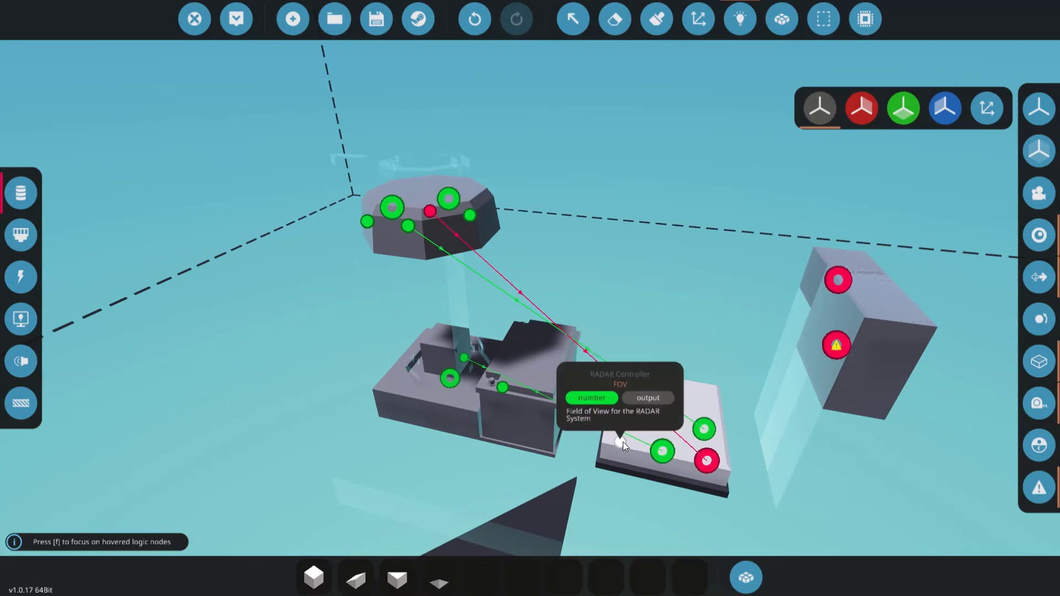
mouse_move(623, 414)
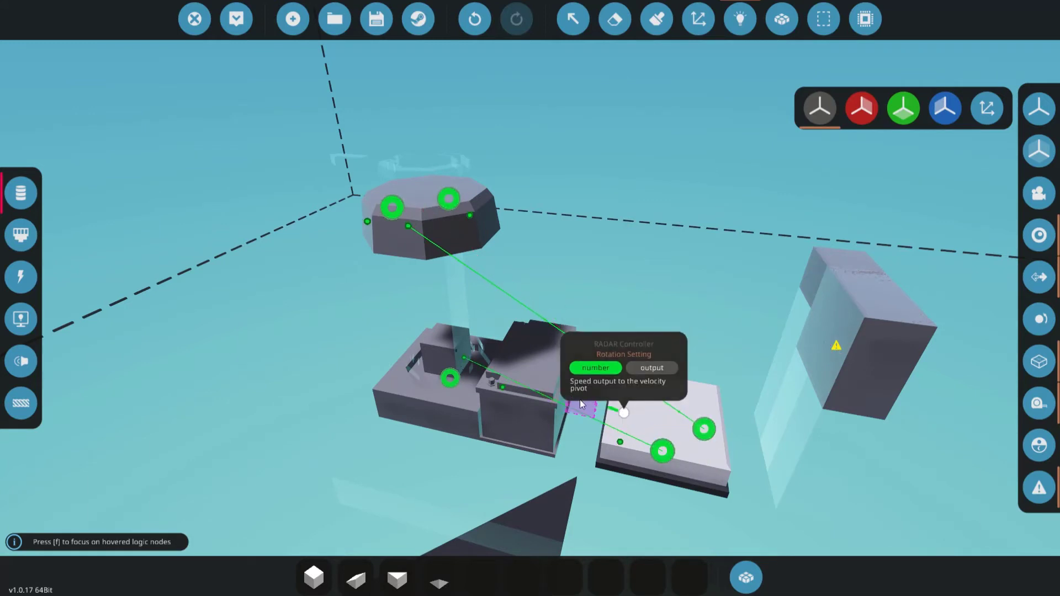
left_click_drag(581, 405, 453, 383)
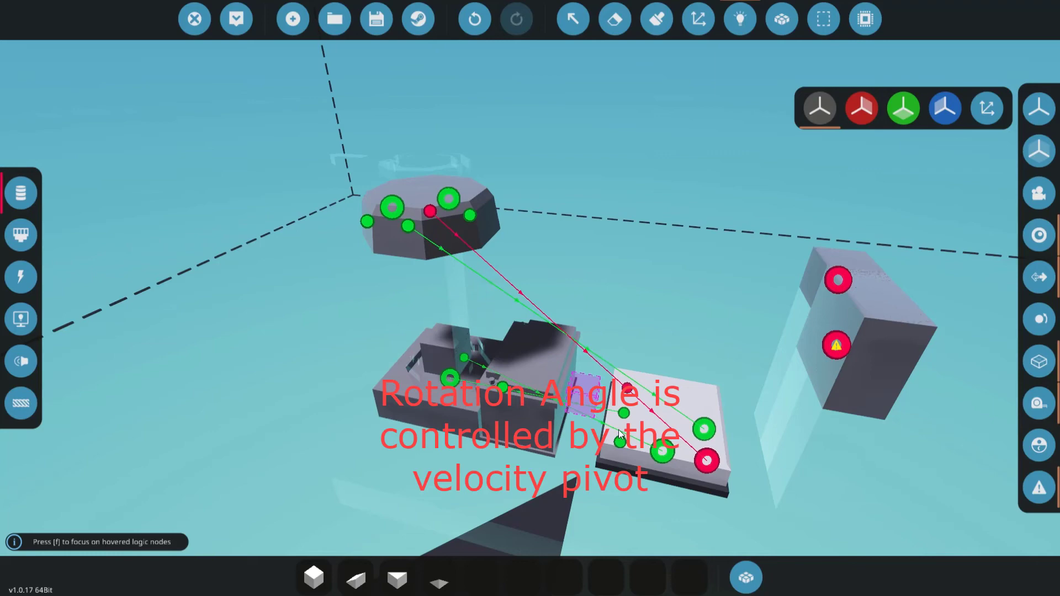
- Connect the microcontroller's FOV output to the radar's FOV input, and its on/off output to both the monitor and the instrument panel
left_click_drag(621, 441, 395, 210)
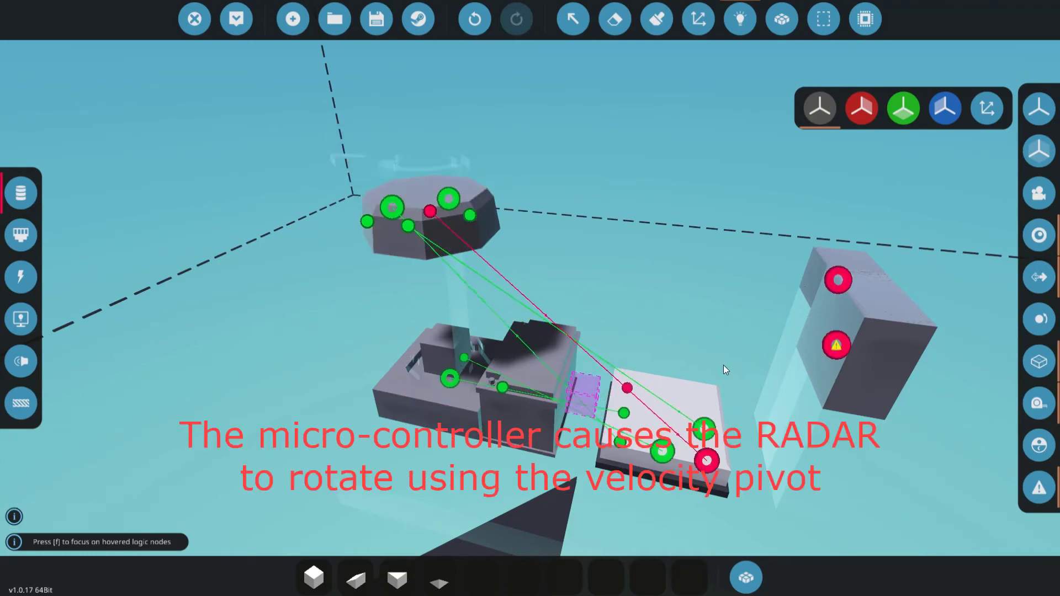
left_click_drag(620, 441, 387, 208)
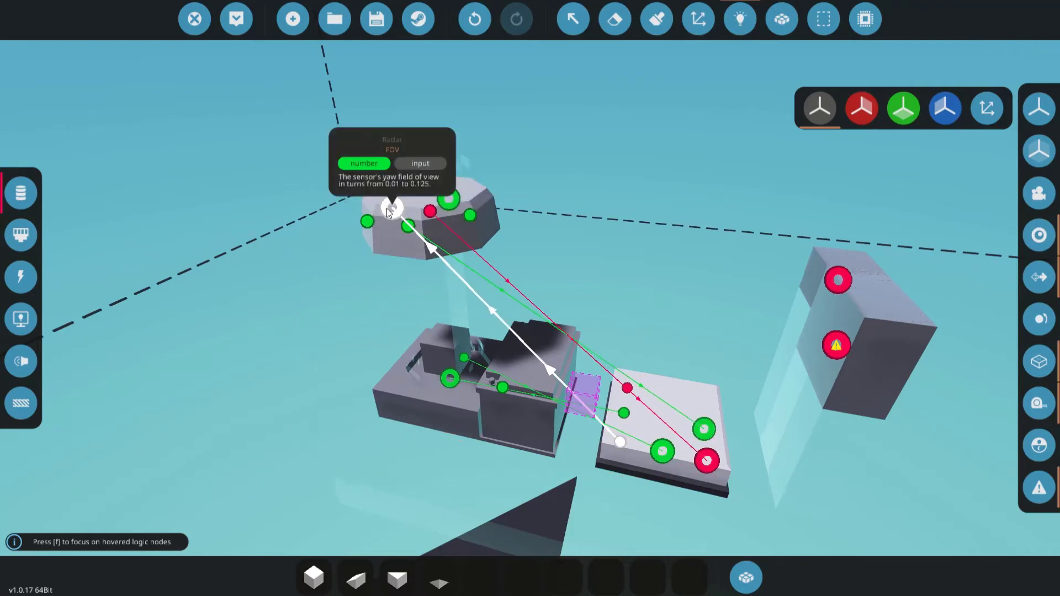
left_click_drag(621, 322, 722, 347)
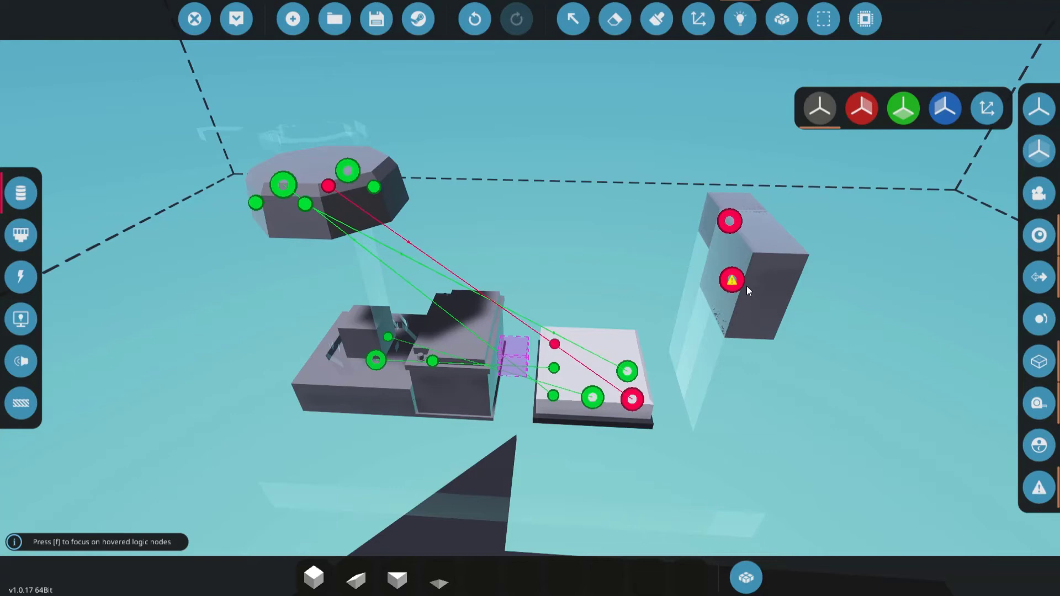
left_click_drag(554, 343, 728, 280)
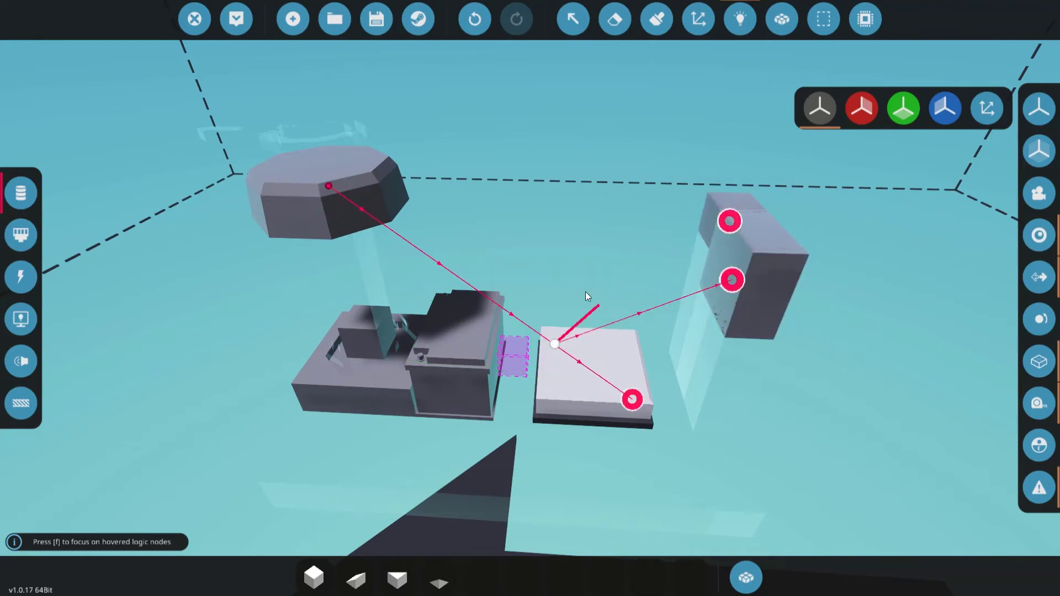
left_click_drag(665, 247, 728, 227)
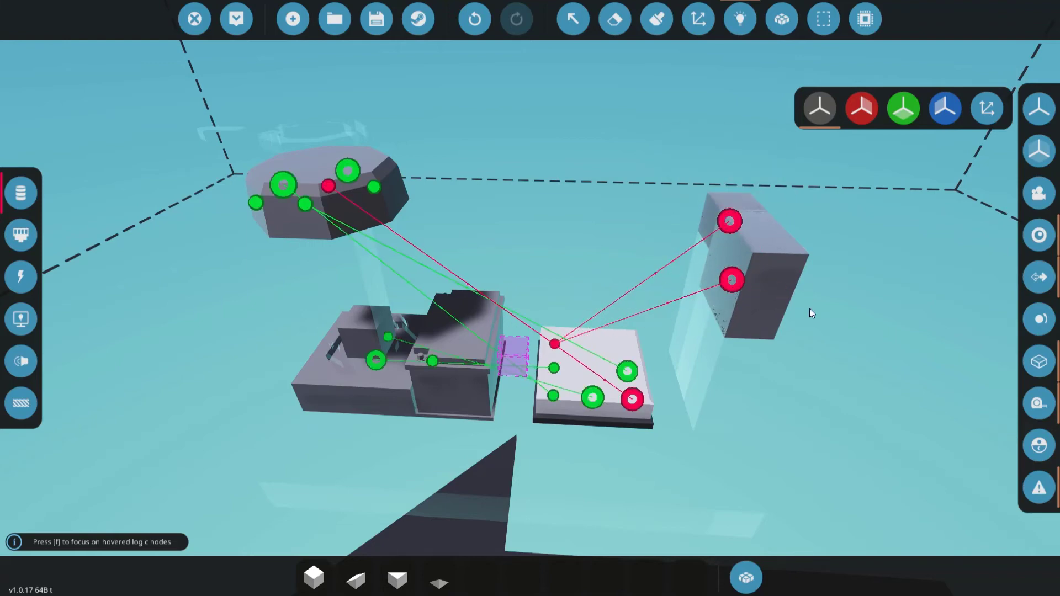
- Review the wiring of all components in the data, composite, video and electric logic modes
mouse_move(798, 319)
left_mouse_down()
mouse_move(663, 353)
mouse_move(814, 323)
left_mouse_up()
key("w")
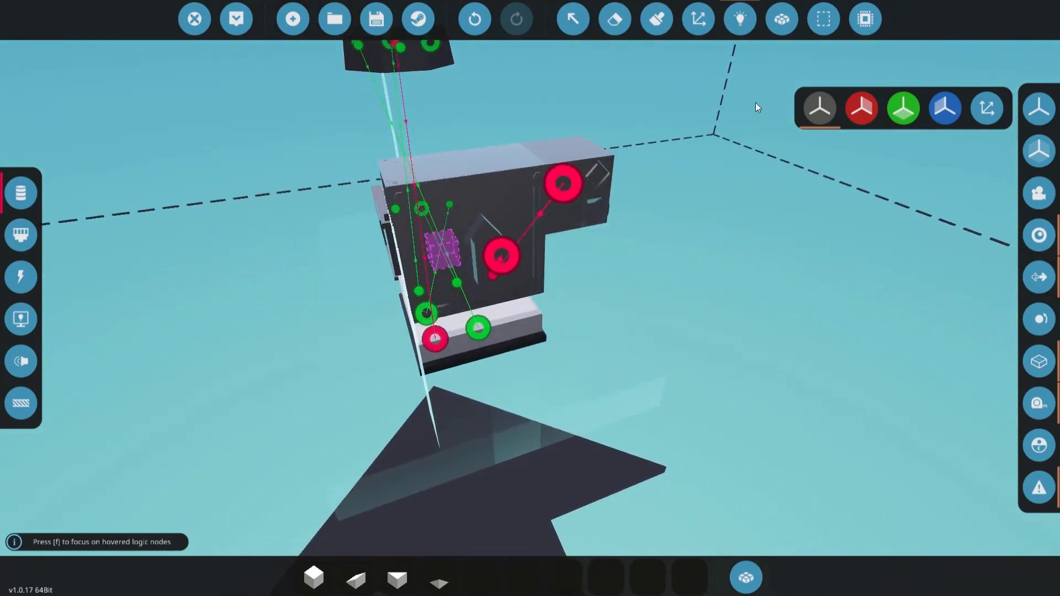
left_click(740, 18)
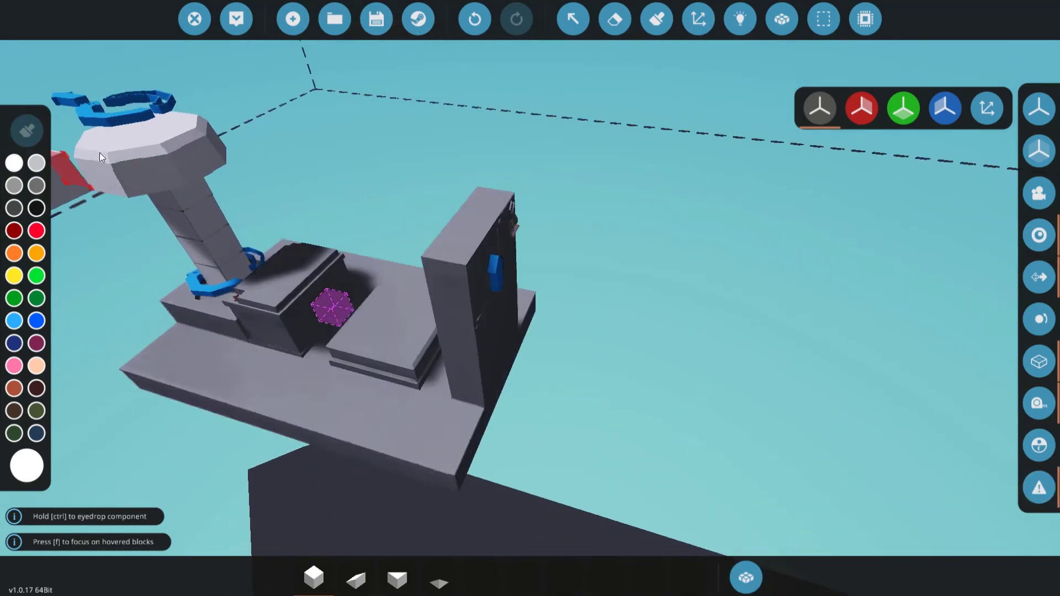
left_click(738, 22)
key("a")
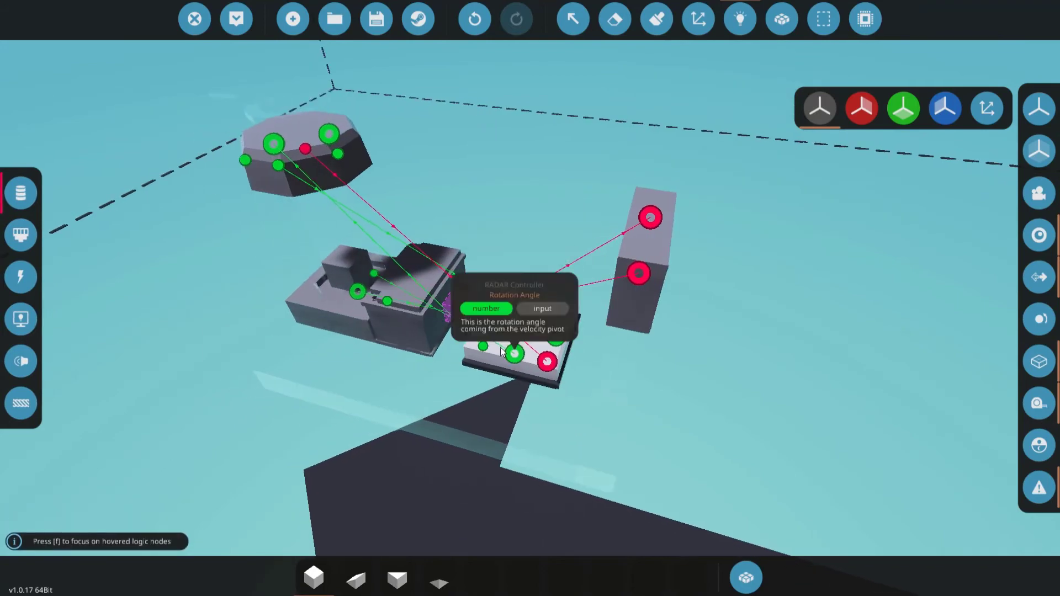
left_click(21, 277)
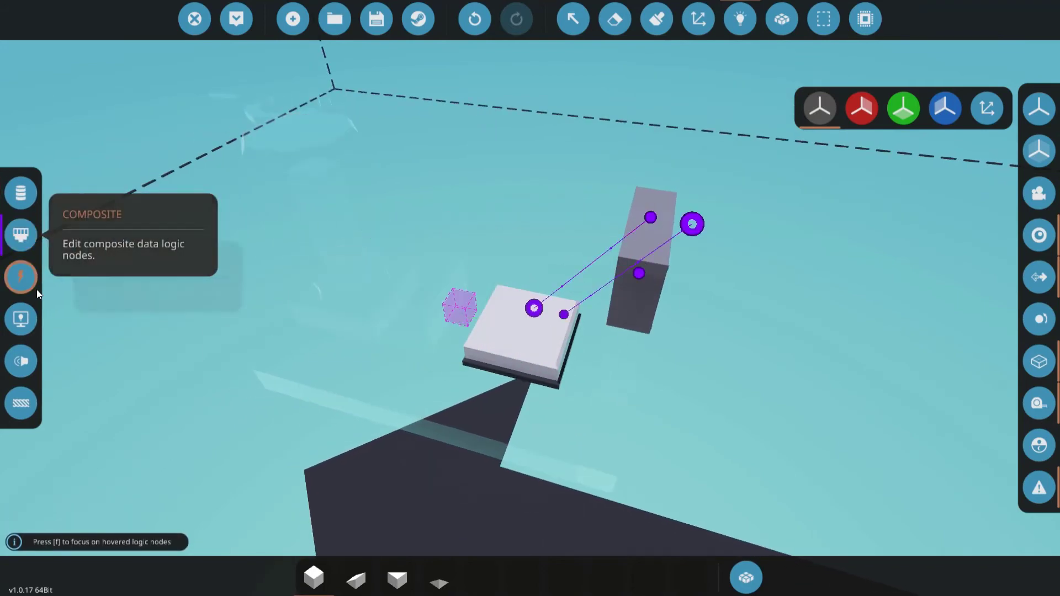
left_click(21, 319)
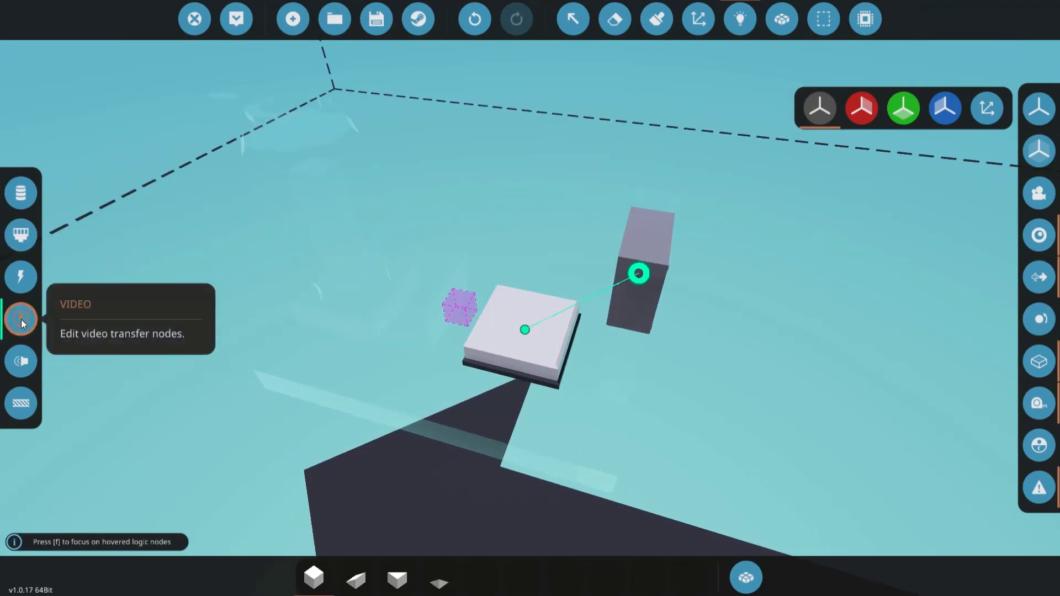
left_click(11, 203)
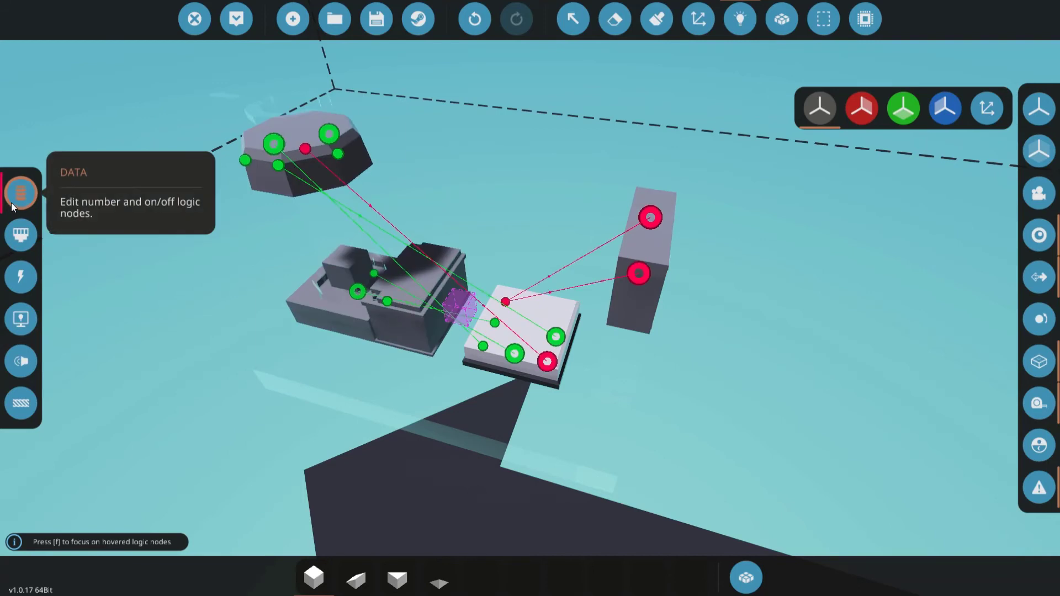
left_click(20, 233)
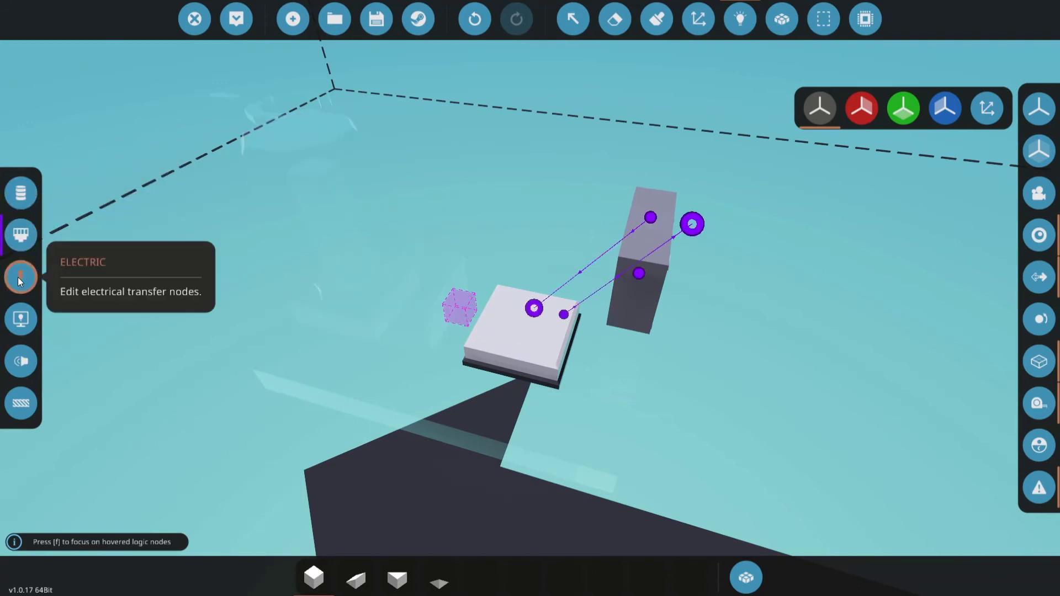
left_click(22, 313)
left_click(21, 277)
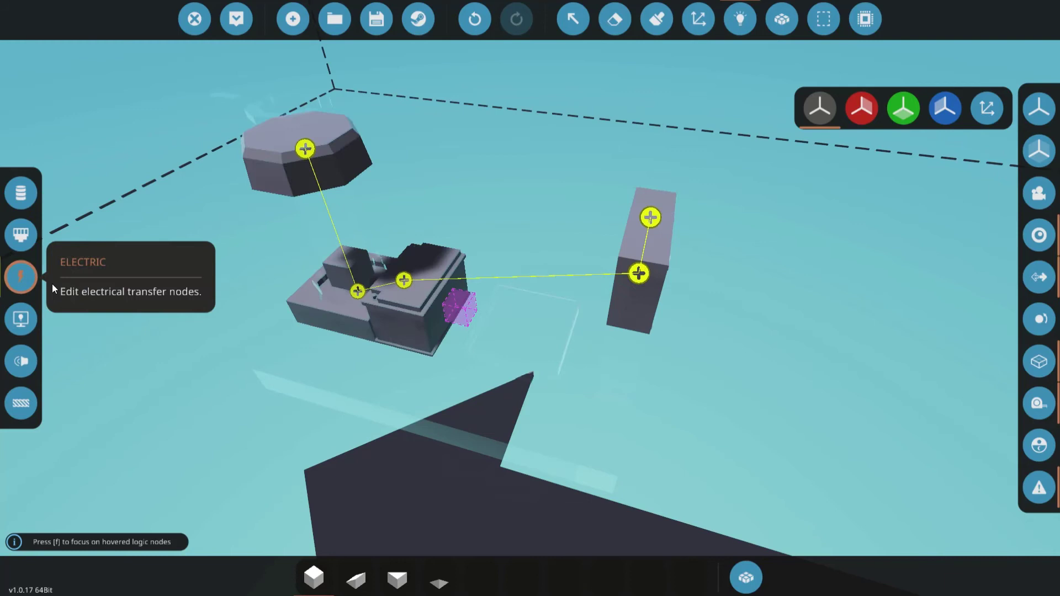
- Spawn the vehicle, turn on the RADAR Power switch beside the monitor and watch the radar sweep on the display
left_click(235, 22)
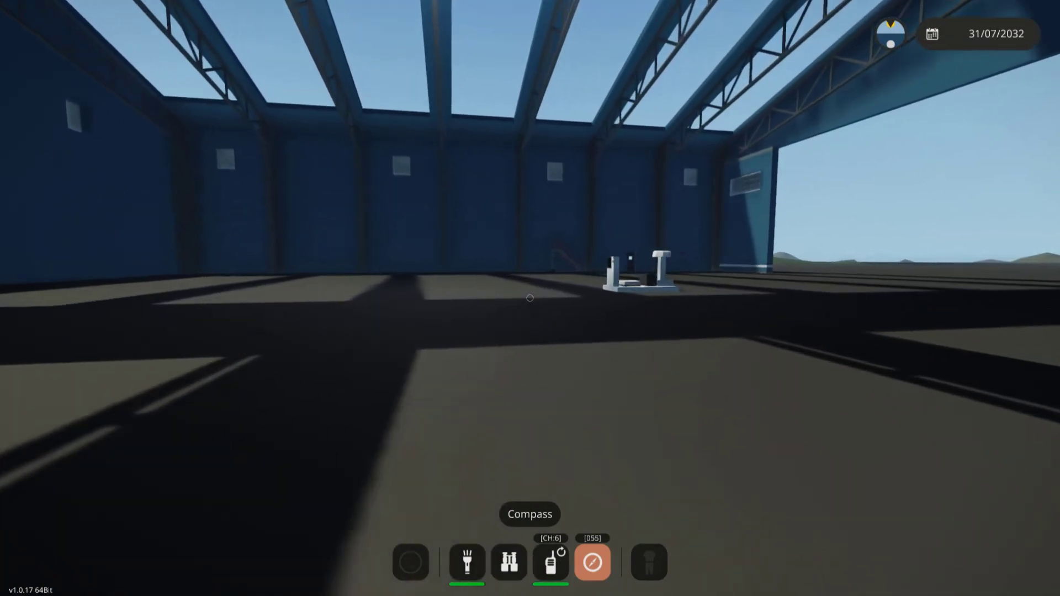
key("w")
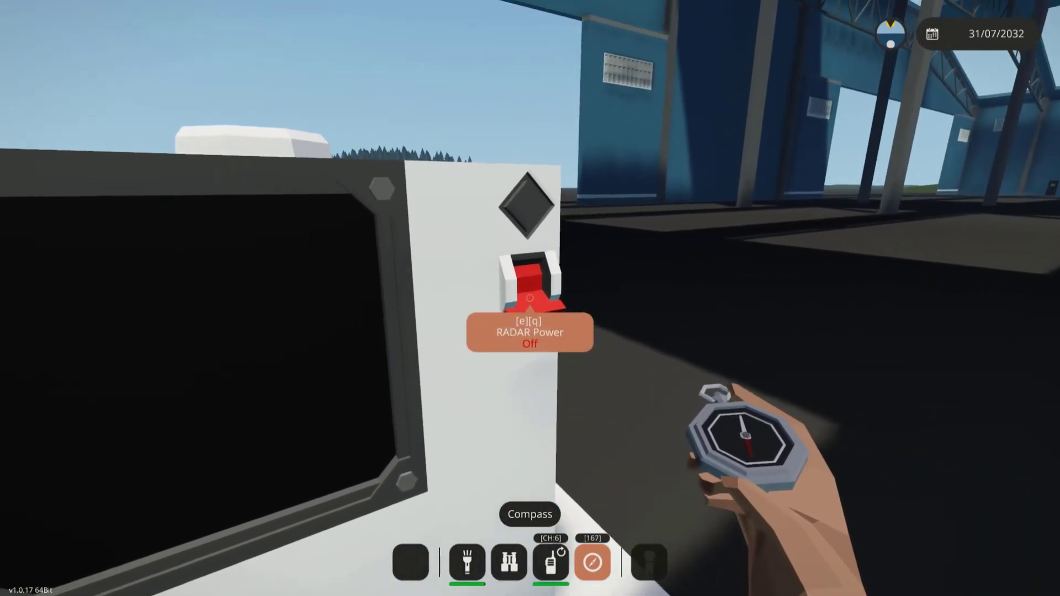
left_click(530, 298)
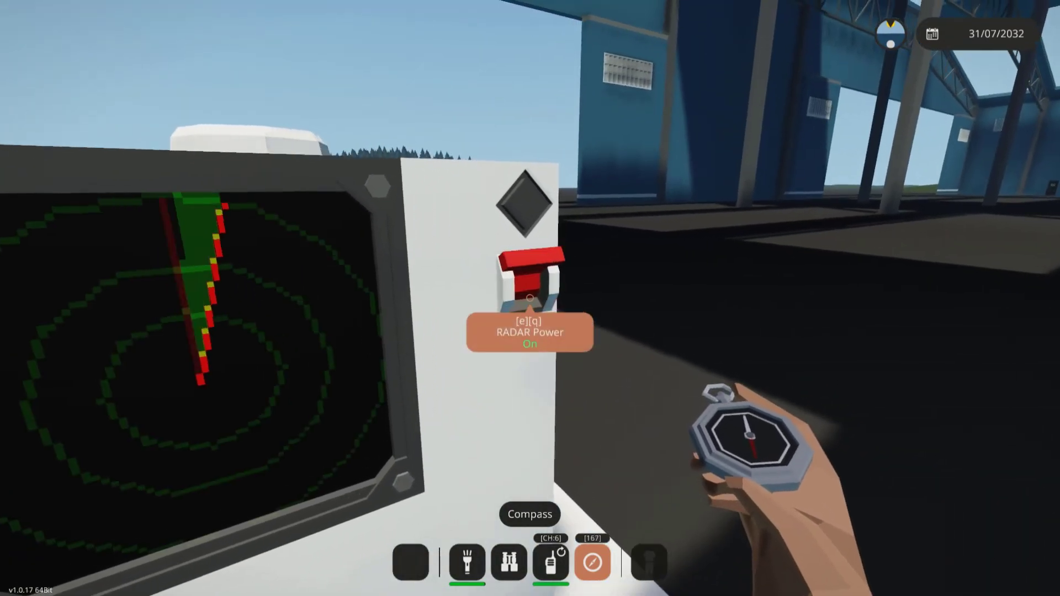
key("s")
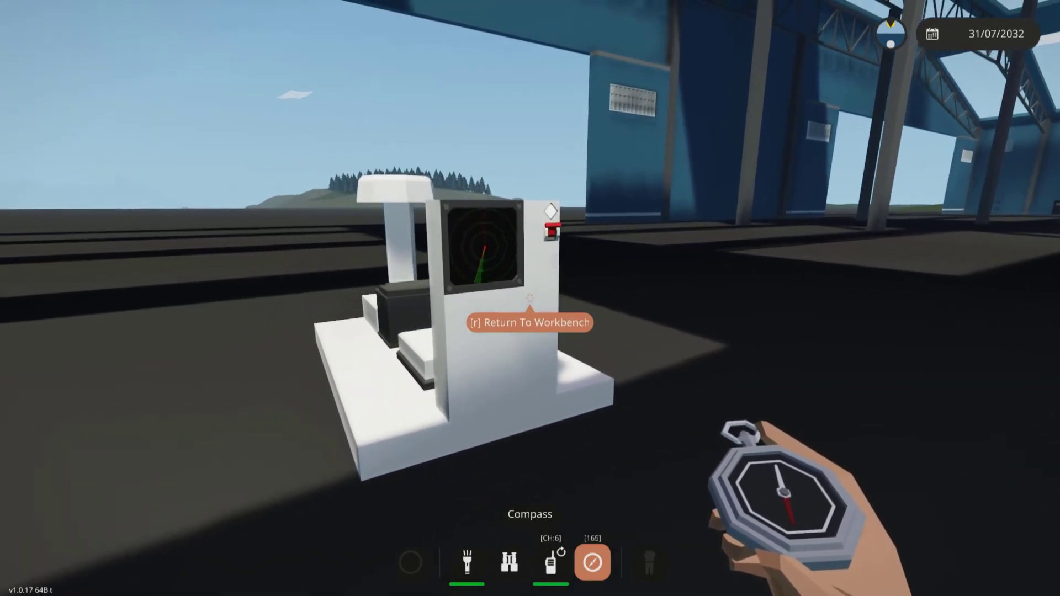
key("w")
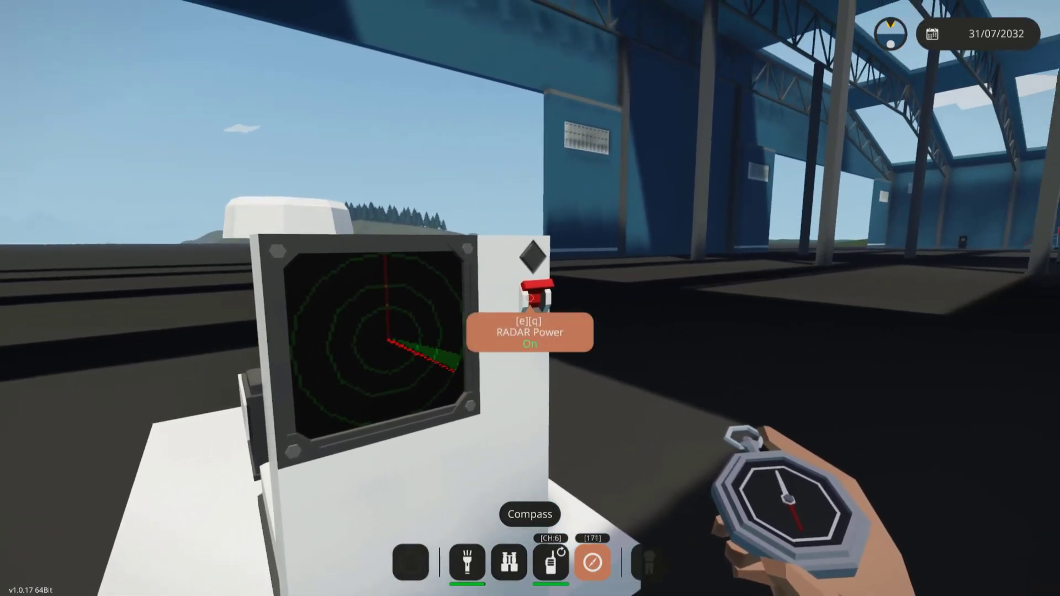
key("e")
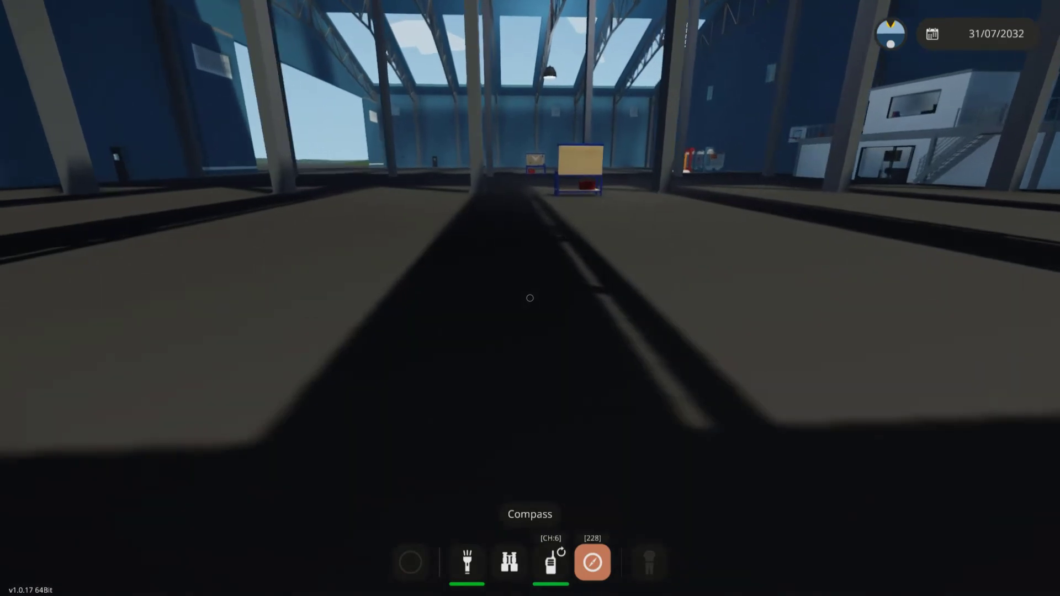
- Go to the other workbench in the hangar and load the saved vehicle with the tall tank-like tower linked to a small platform
key("w")
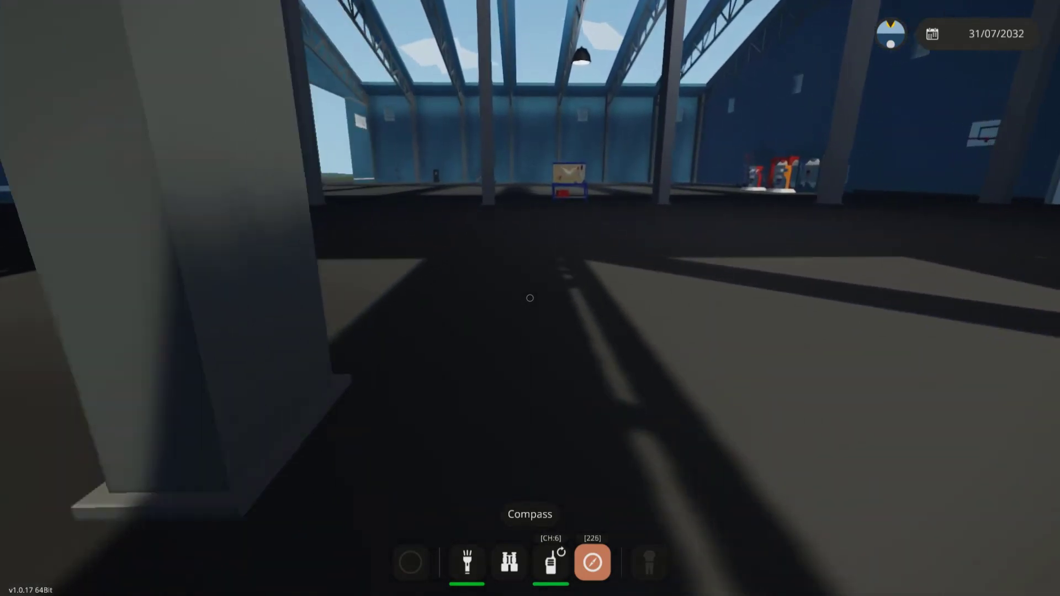
key("w")
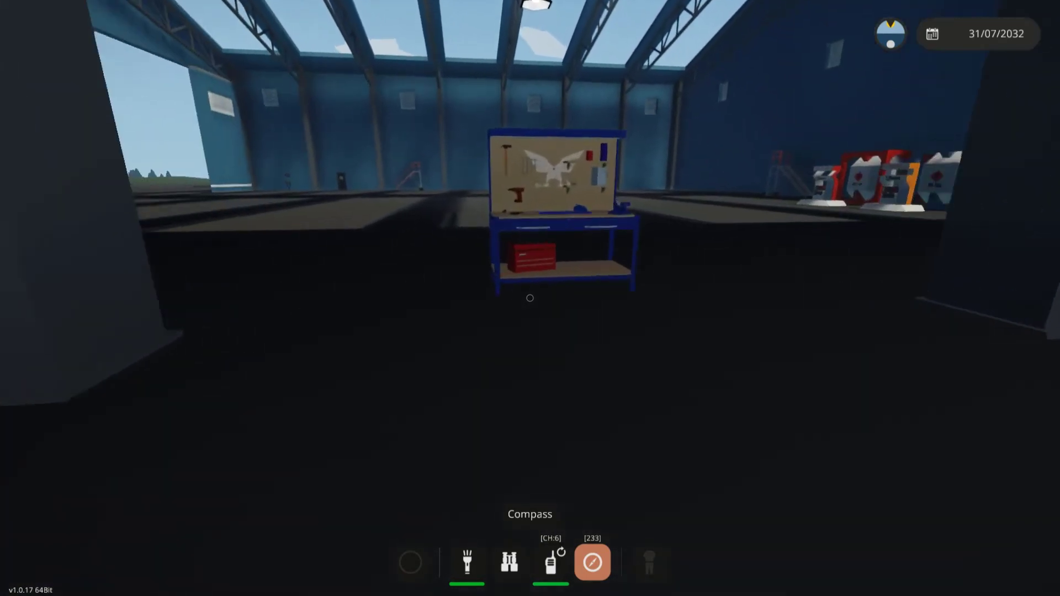
key("w")
key("e")
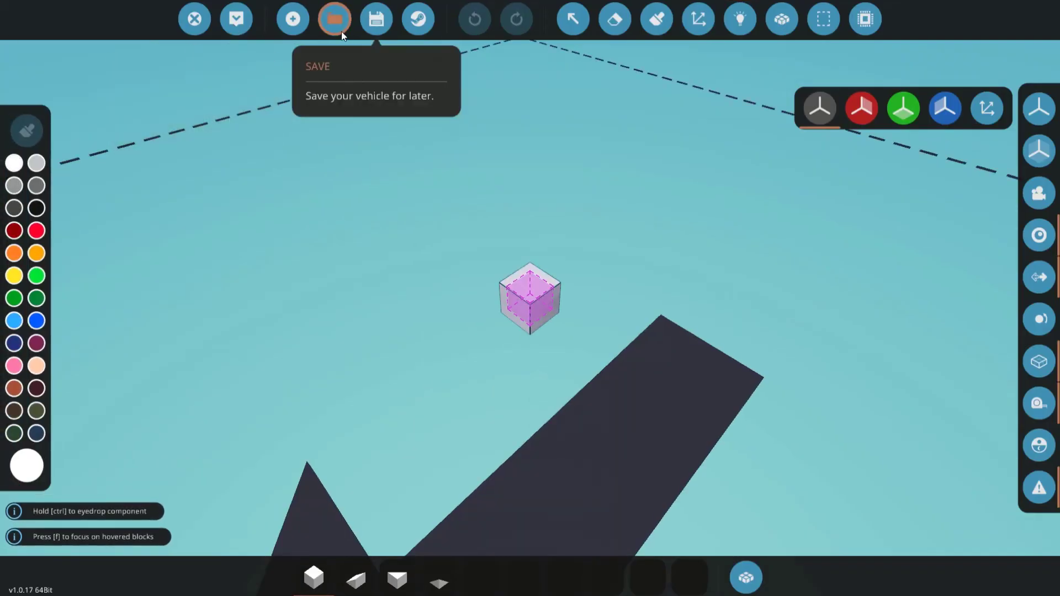
left_click(340, 30)
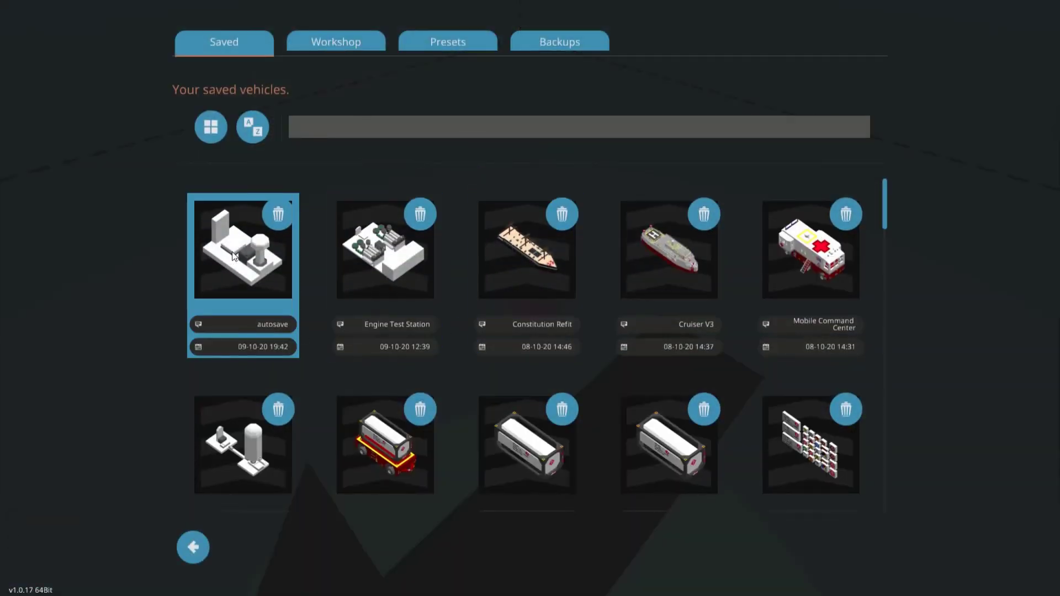
left_click(248, 443)
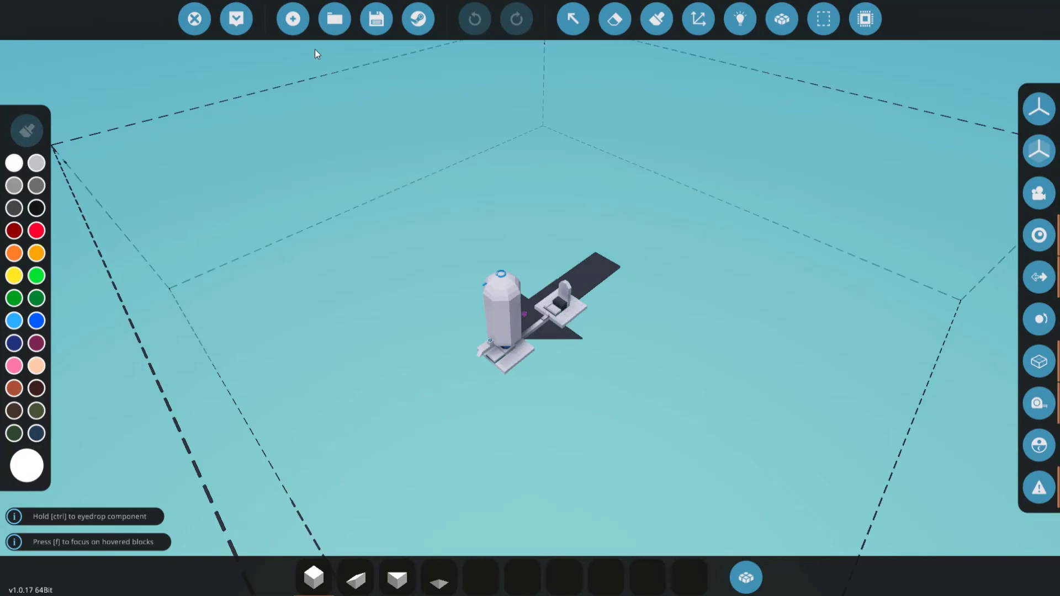
- Spawn the loaded tower vehicle, return to the radar stand across the hangar and turn on its RADAR Power switch
left_click(237, 17)
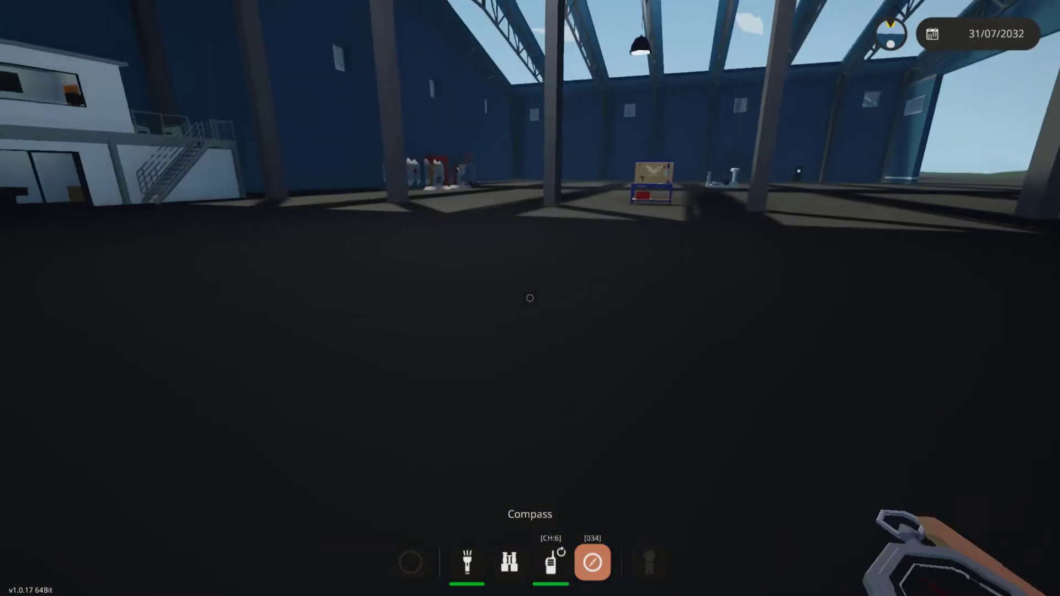
key("w")
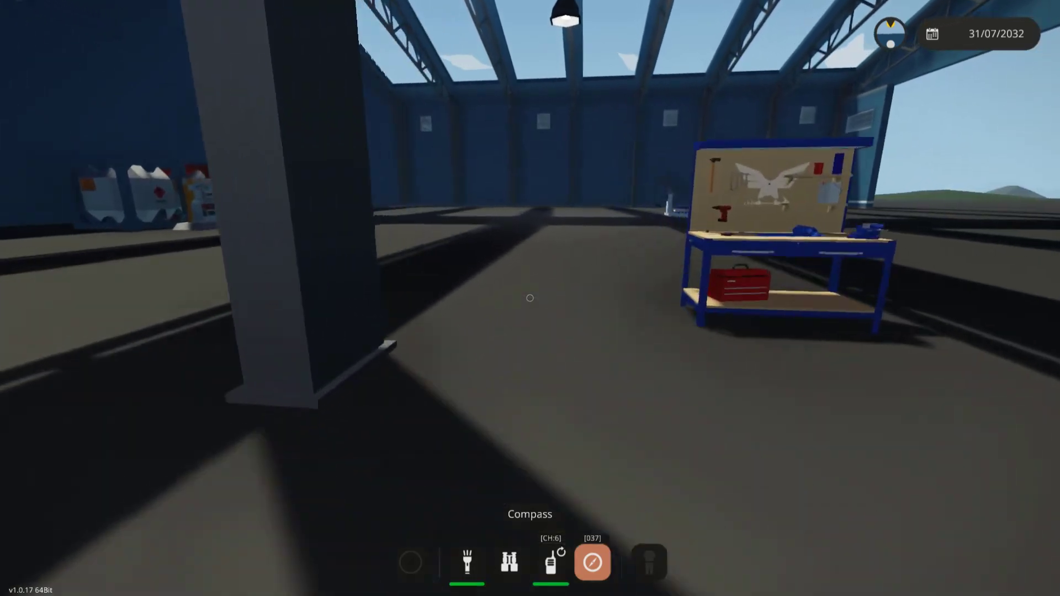
key("w")
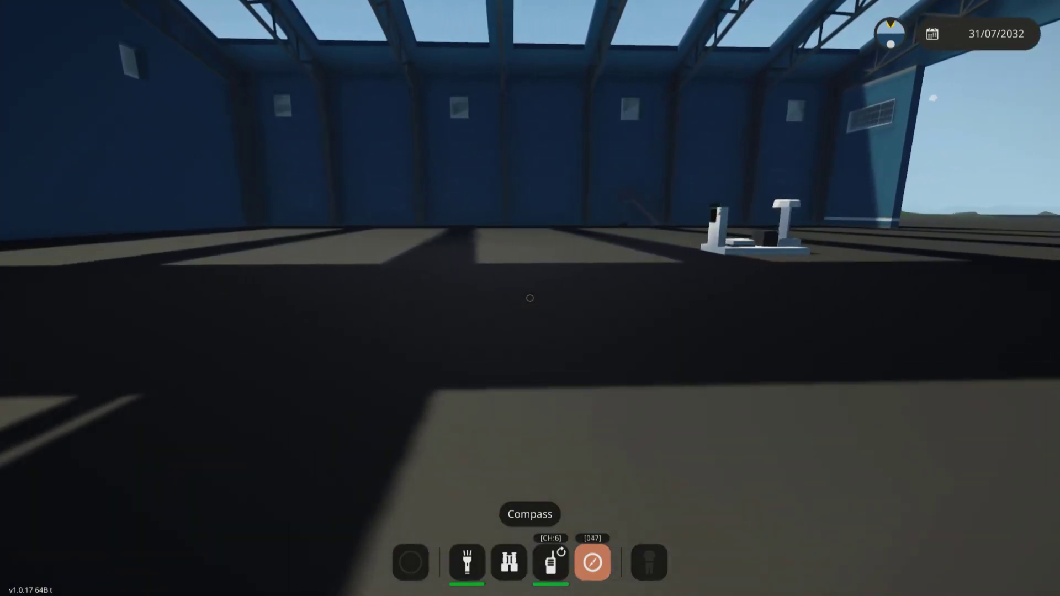
key("w")
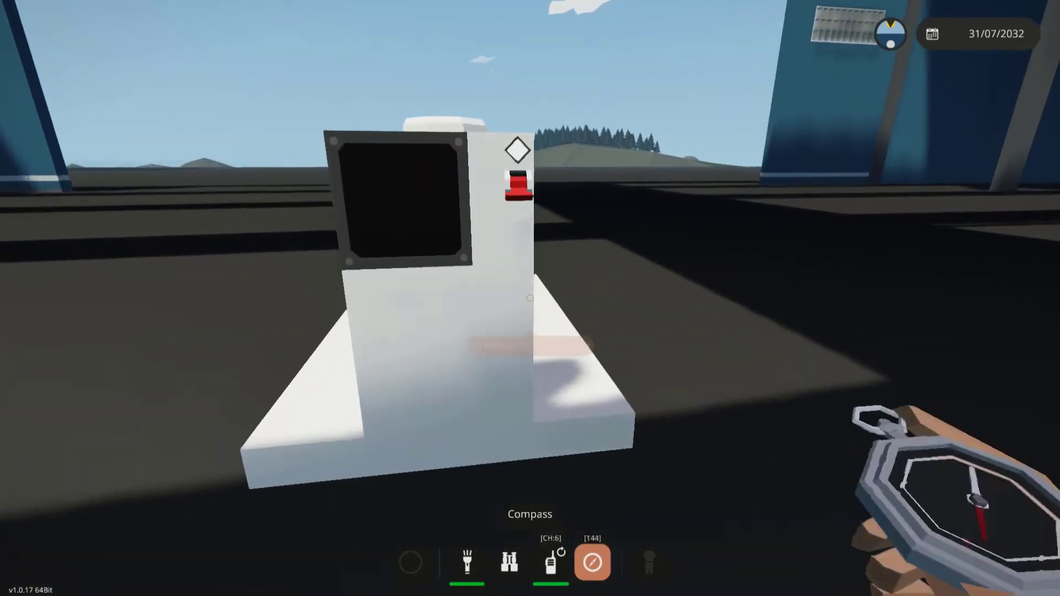
key("e")
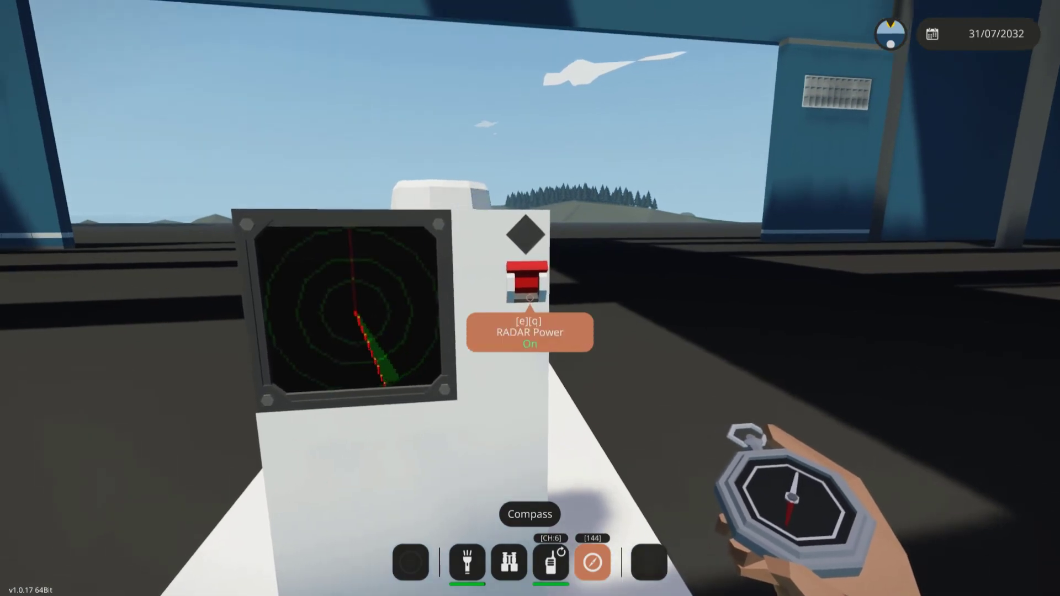
- Examine the radar sweep on the monitor up close and from a distance for signs of the spawned vehicle
key("s")
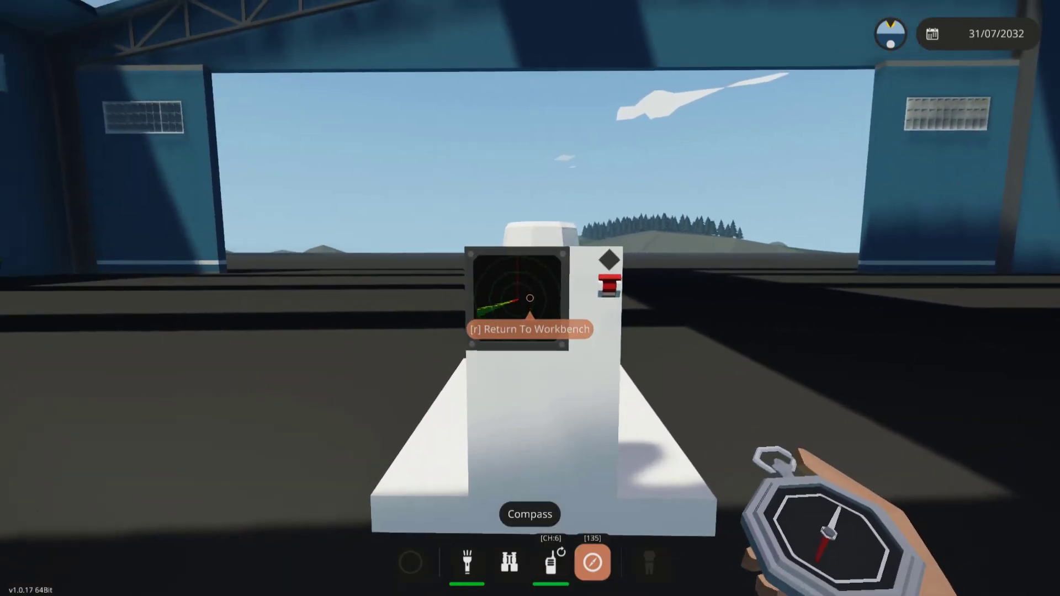
right_click(530, 298)
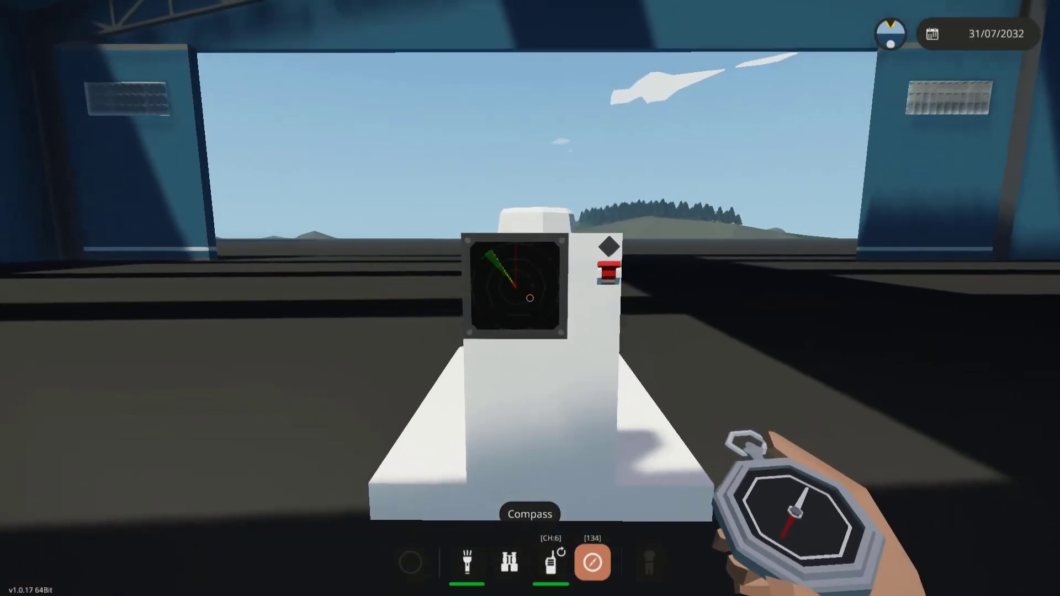
right_click(530, 298)
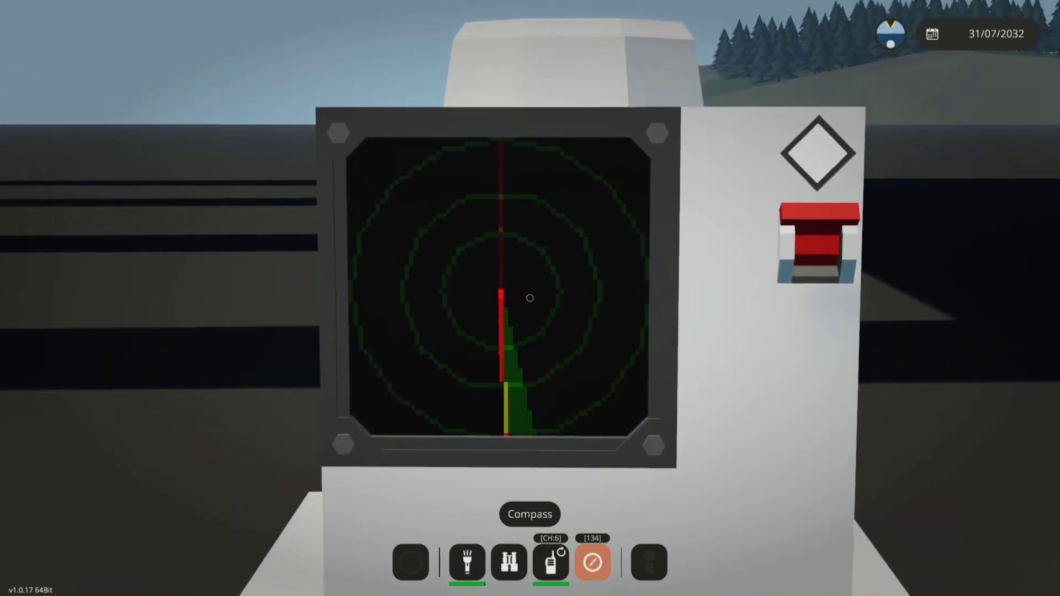
right_click(530, 299)
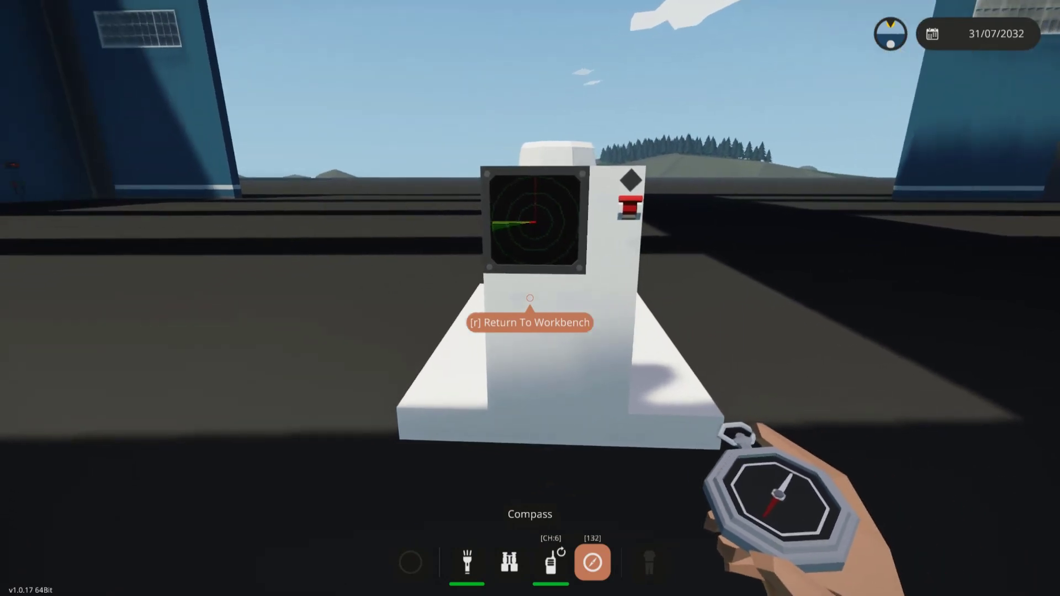
key("w")
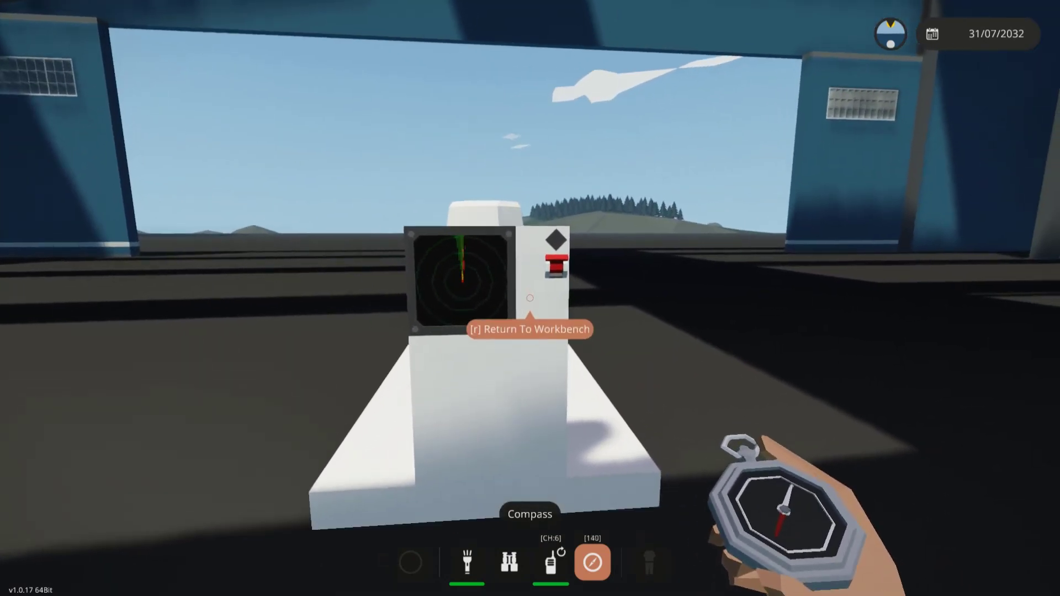